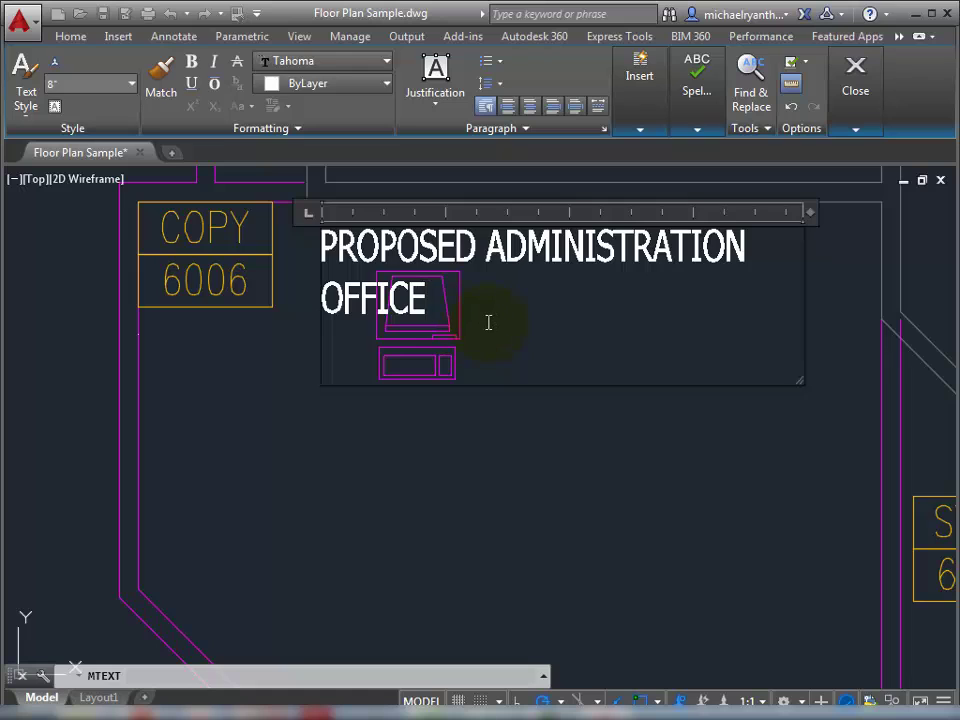
Turn the text editor's opaque background on, then switch it off again.
left_click(795, 63)
mouse_move(818, 112)
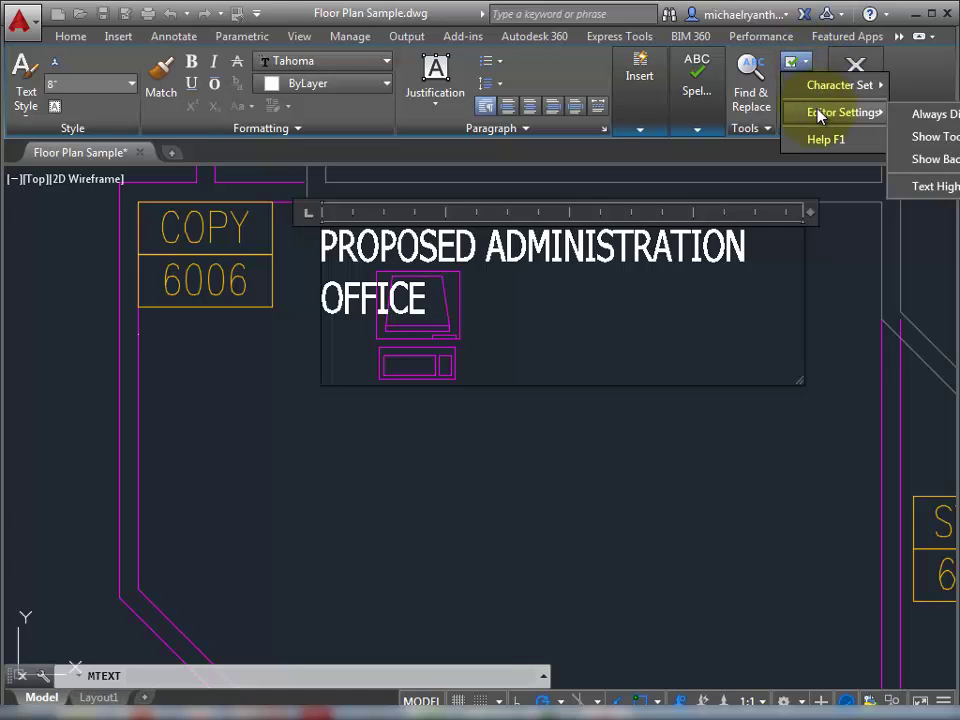
left_click(918, 158)
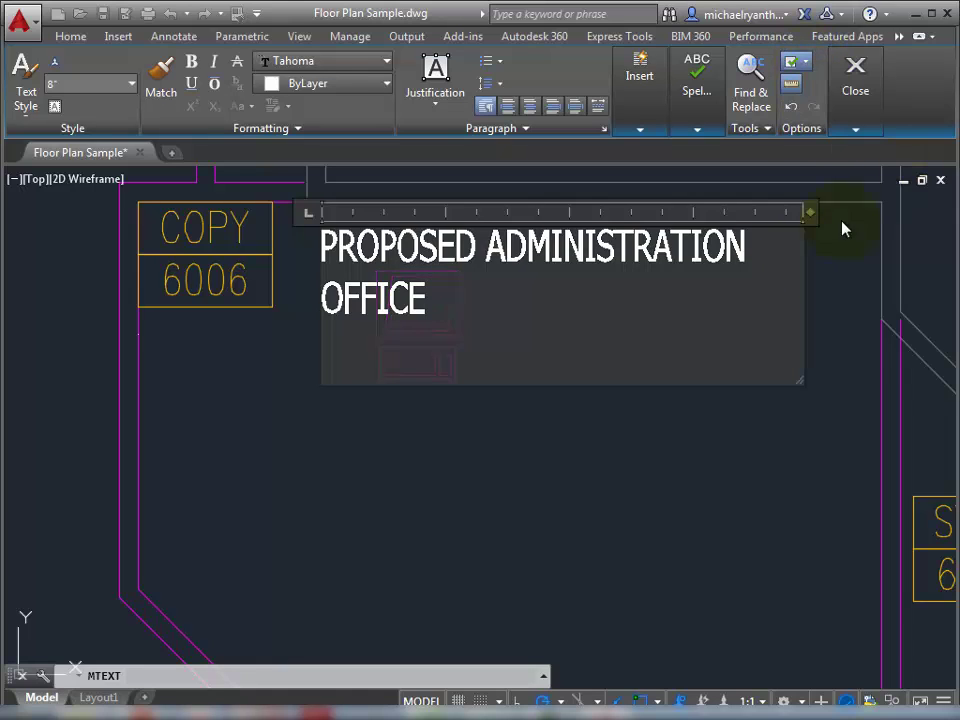
left_click(852, 133)
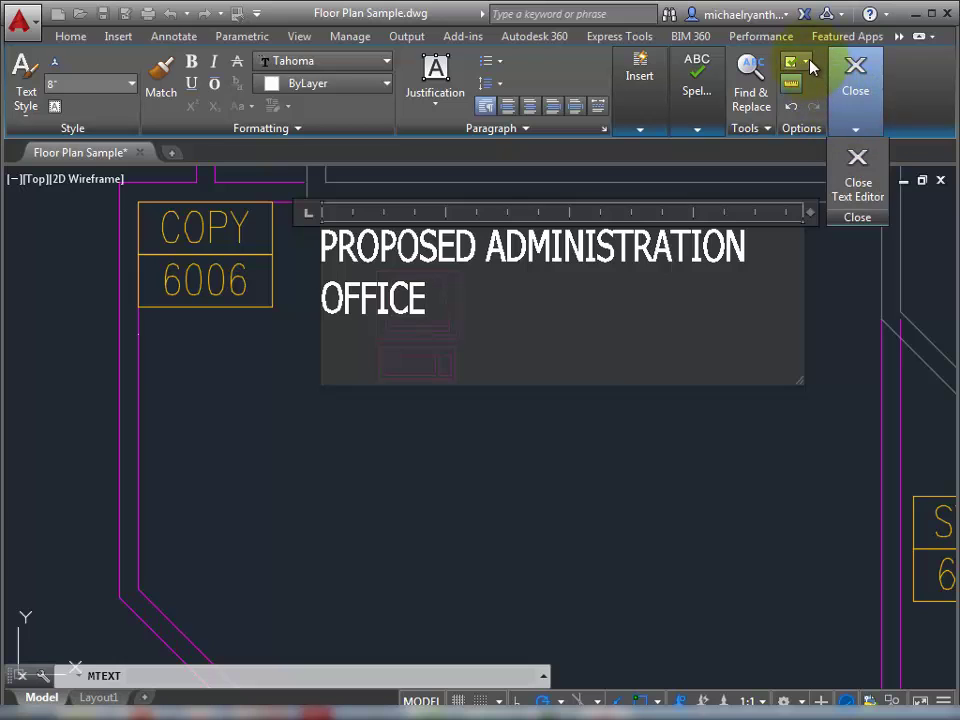
left_click(803, 63)
mouse_move(840, 114)
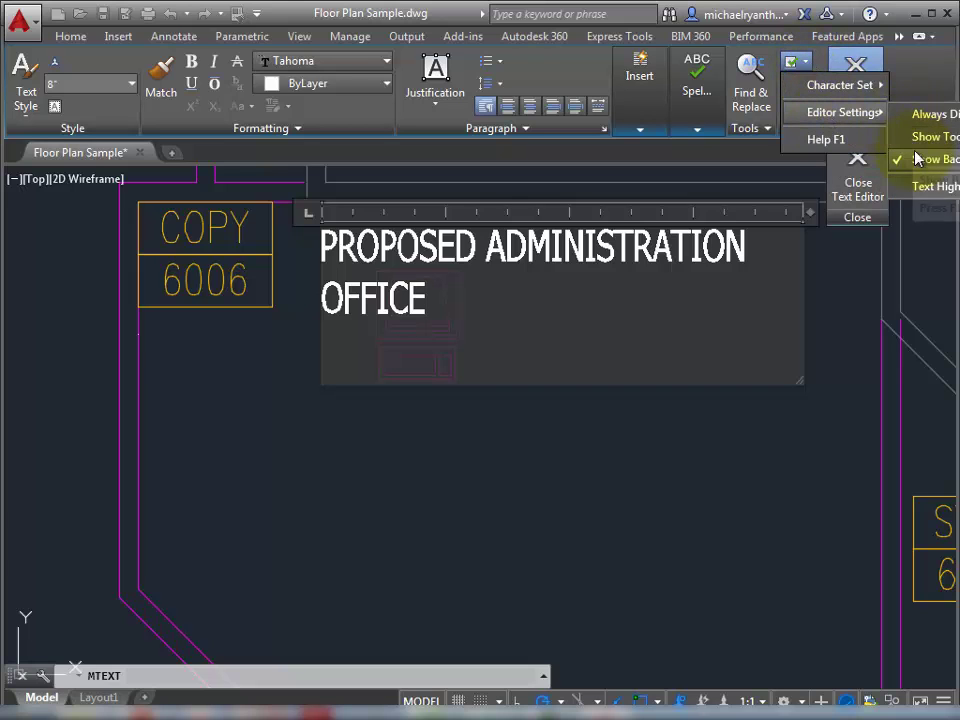
left_click(917, 157)
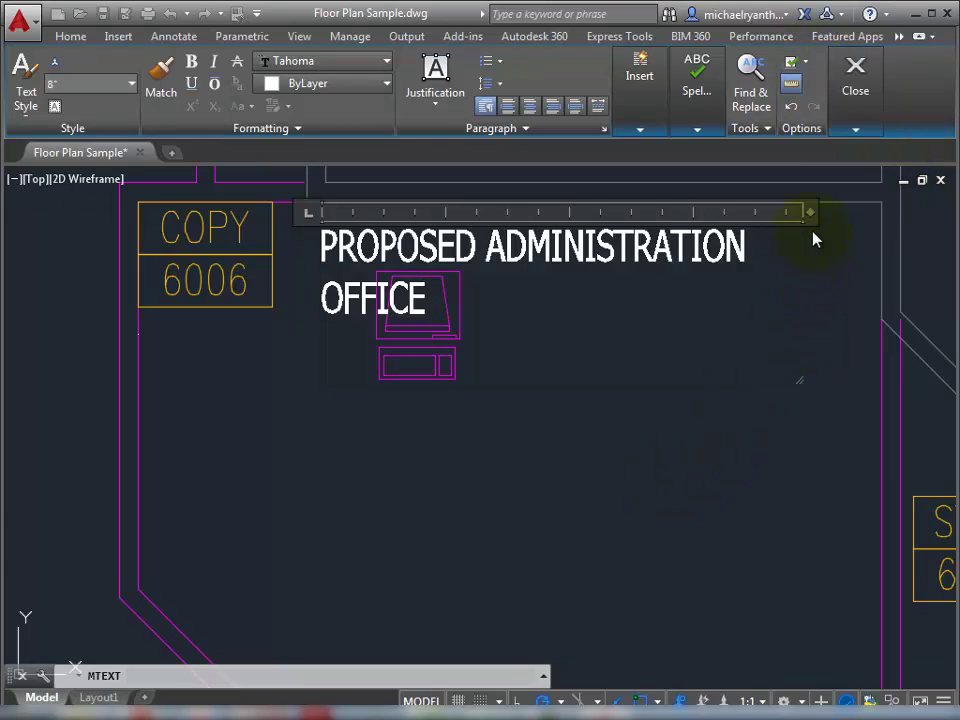
Widen the text box to fit the title, then add lines '725ft2' and 'Space for 4 desks'.
left_click_drag(810, 212, 894, 212)
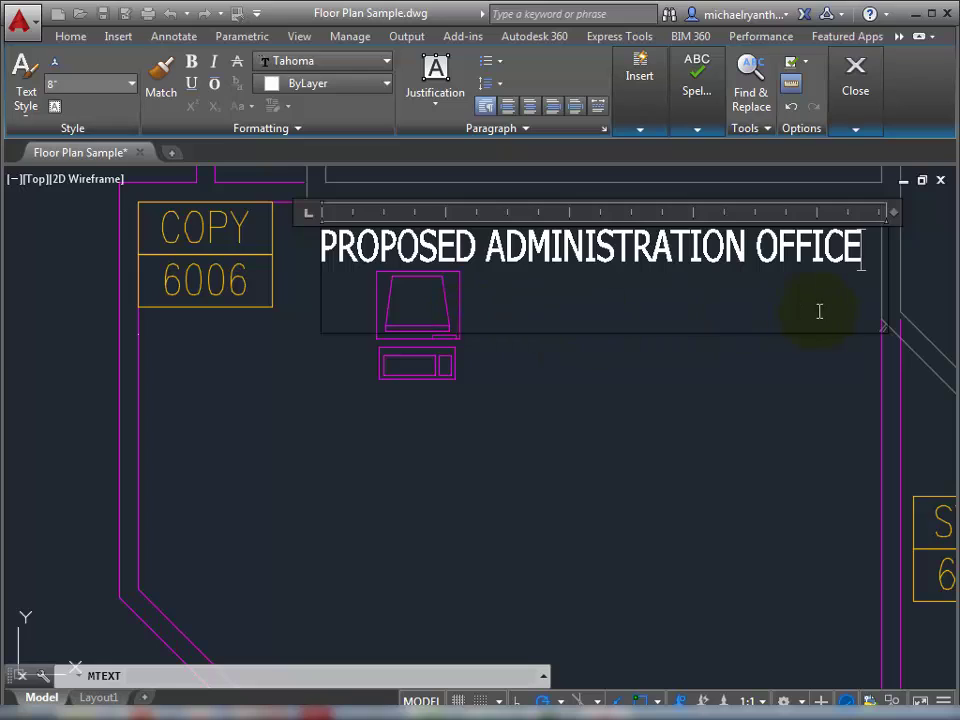
key("Return")
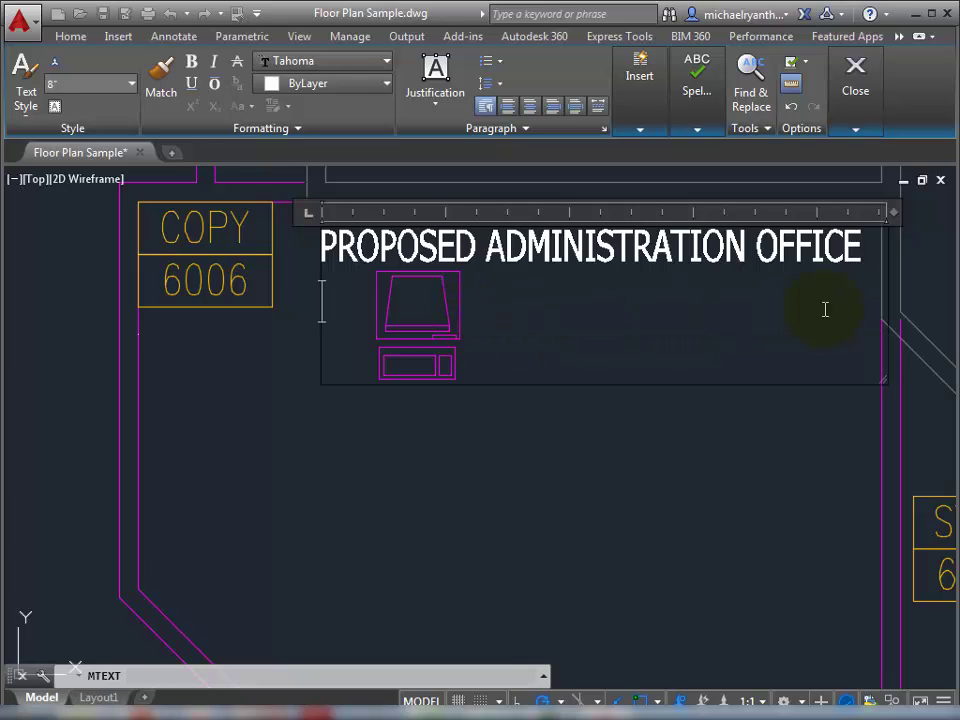
type("725ft")
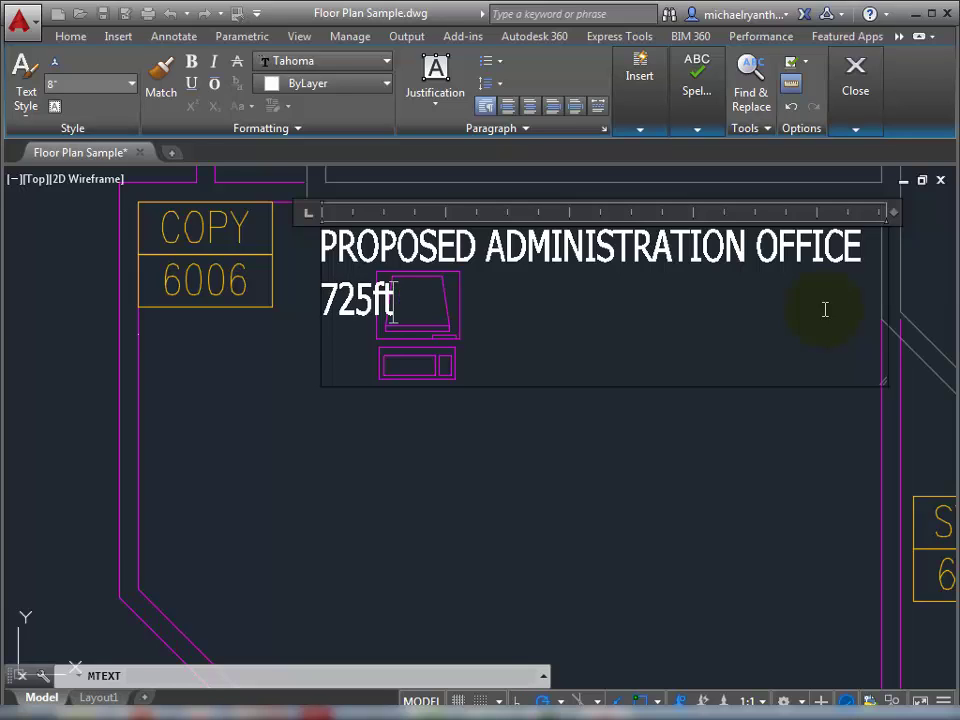
type("2")
key("Return")
type("Space for")
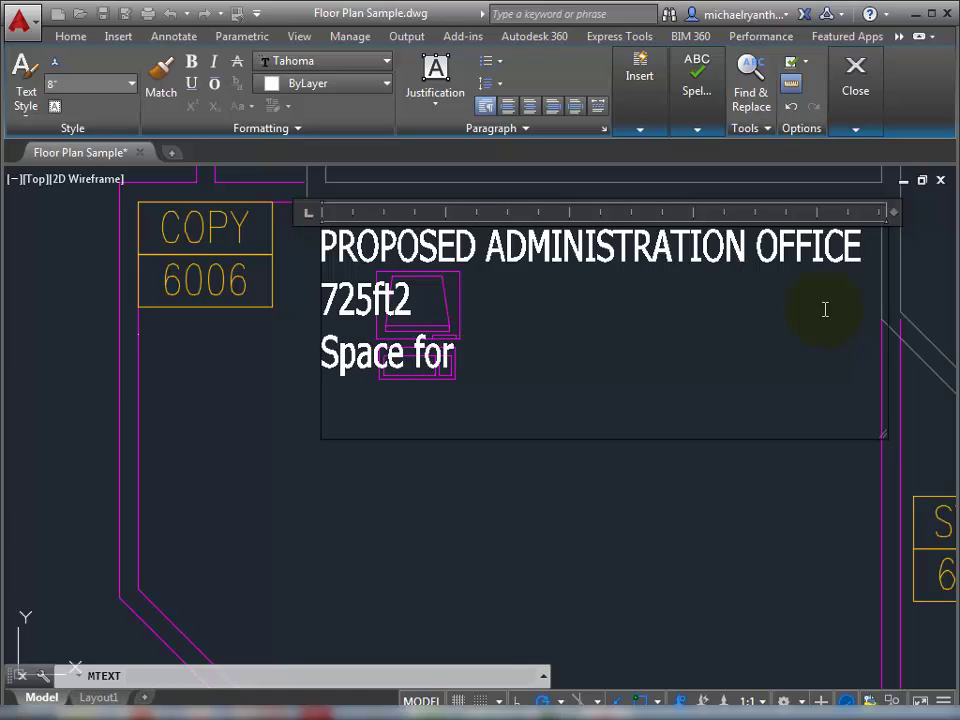
type(" 4 desks")
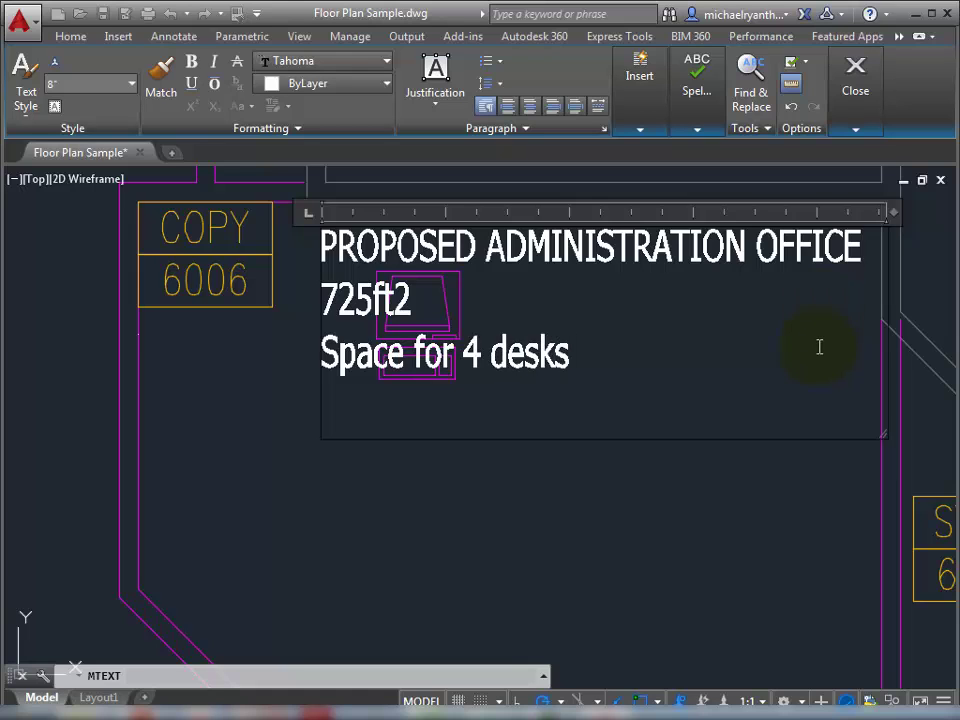
Make ADMINISTRATION bold, underlined and yellow.
left_click_drag(487, 245, 759, 245)
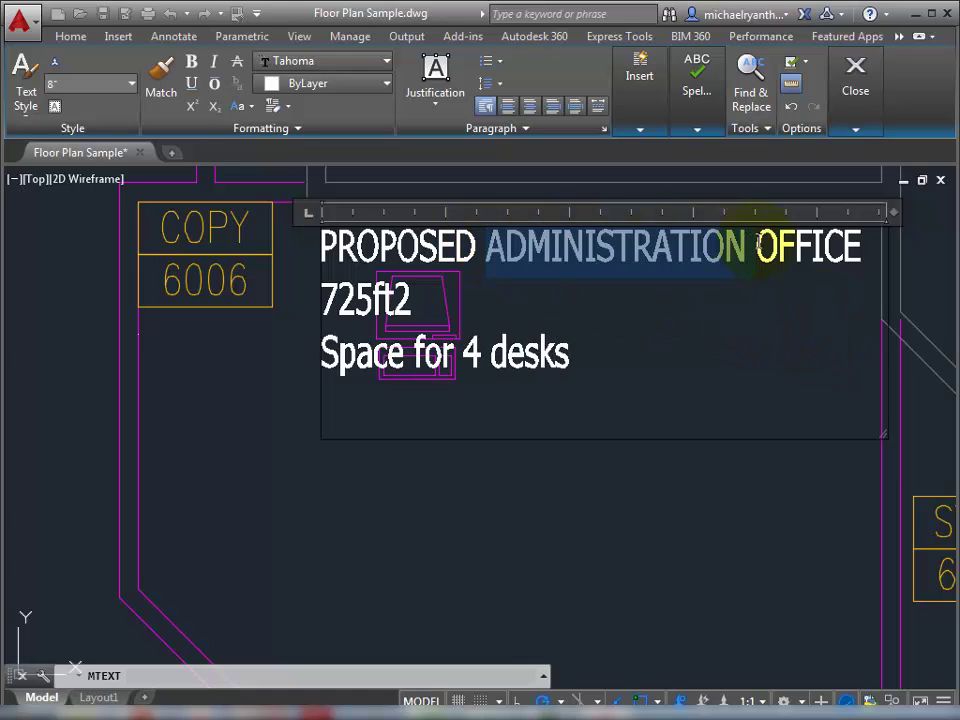
left_click(191, 62)
left_click(191, 83)
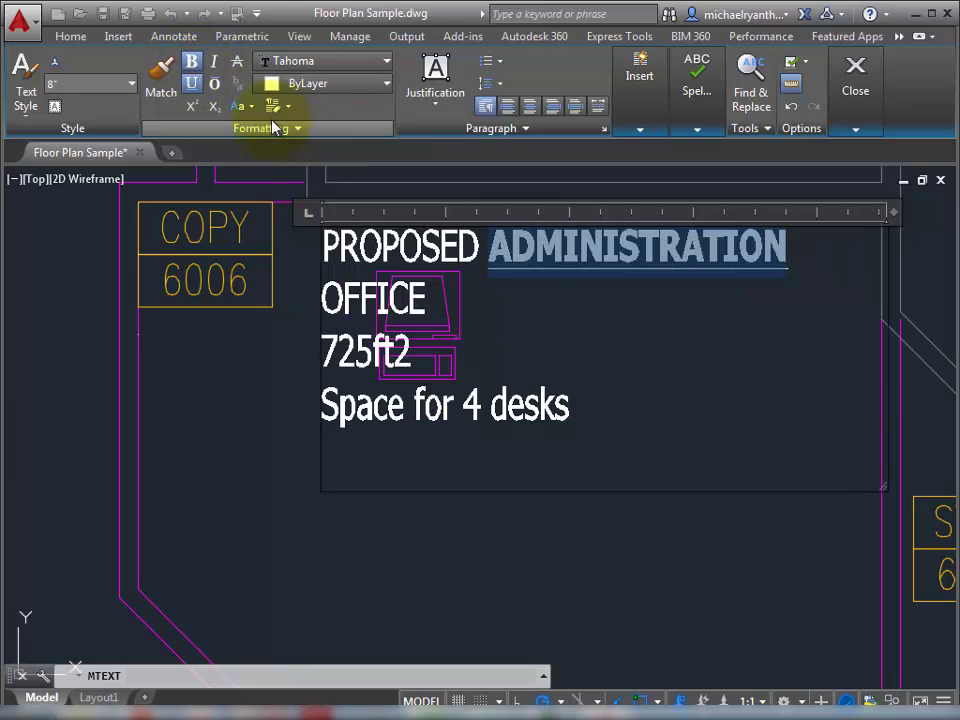
left_click(336, 83)
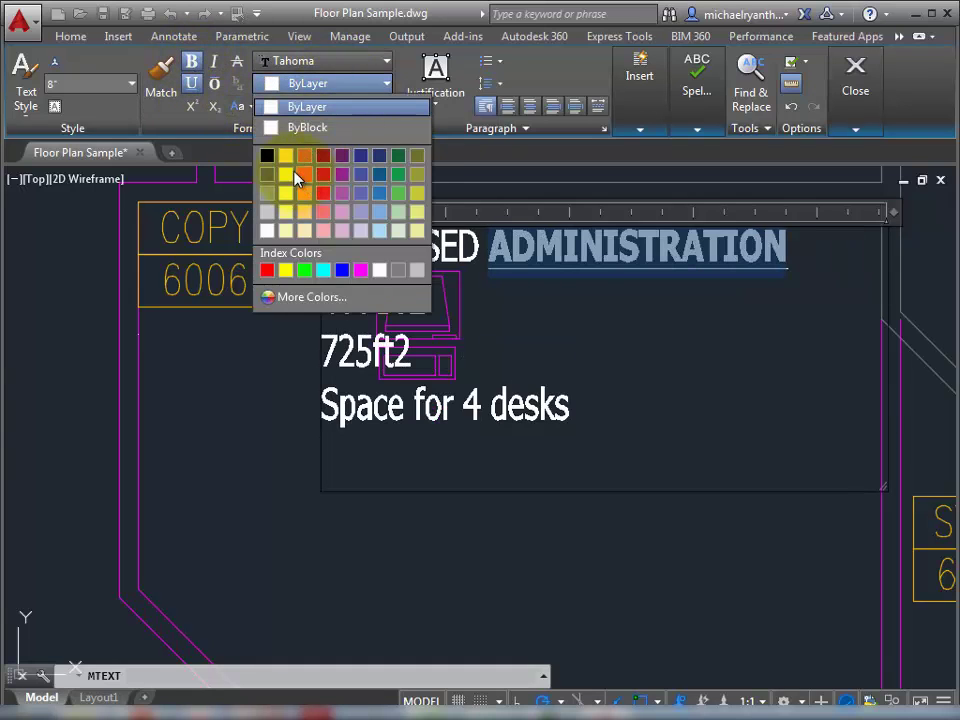
left_click(289, 176)
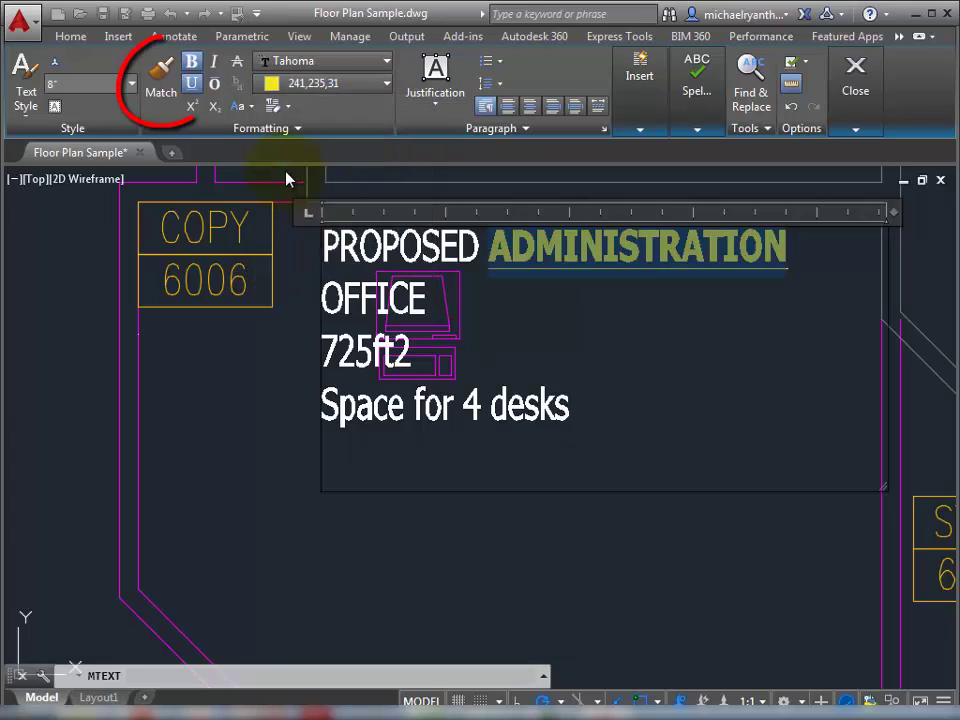
Match that formatting onto '4 desks' and widen the box so OFFICE rejoins the title.
left_click(162, 70)
left_click_drag(377, 298, 400, 340)
left_click_drag(574, 398, 485, 400)
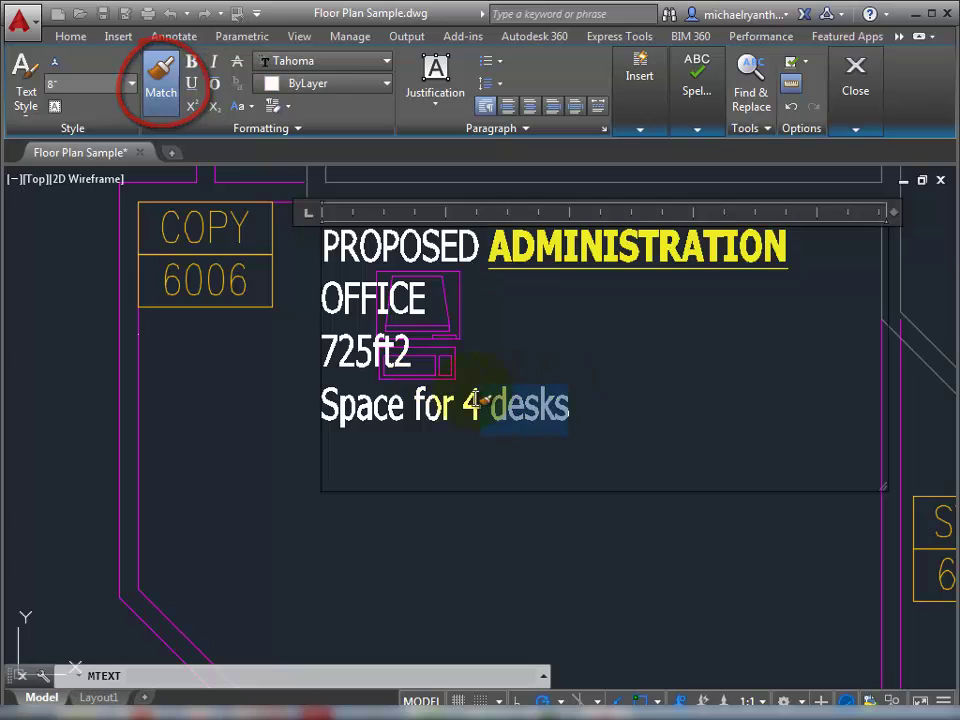
left_click(529, 315)
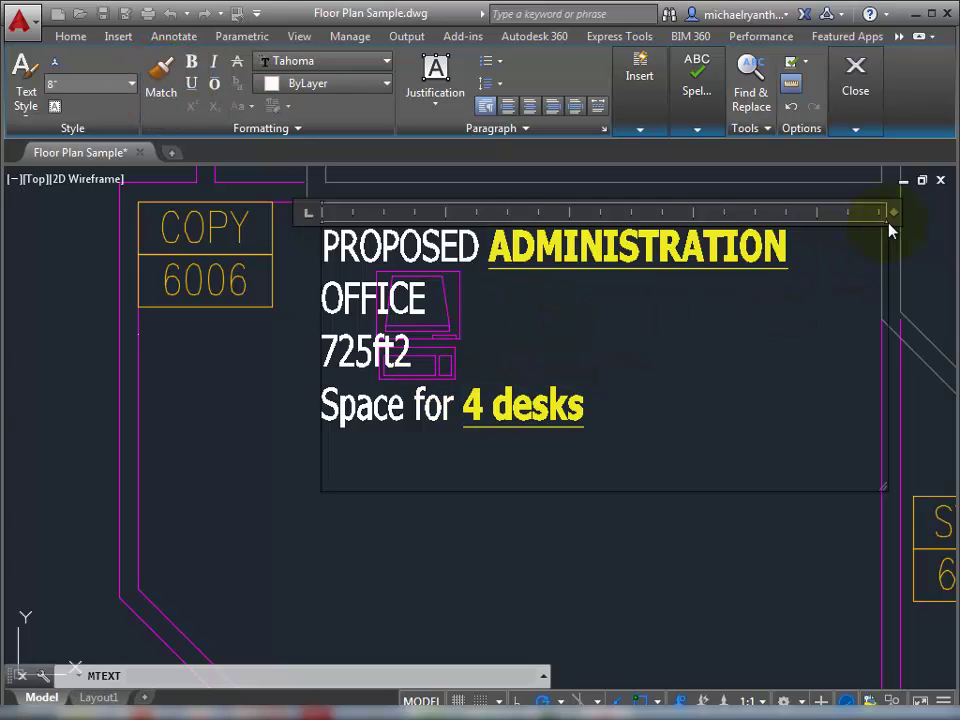
left_click_drag(890, 211, 919, 211)
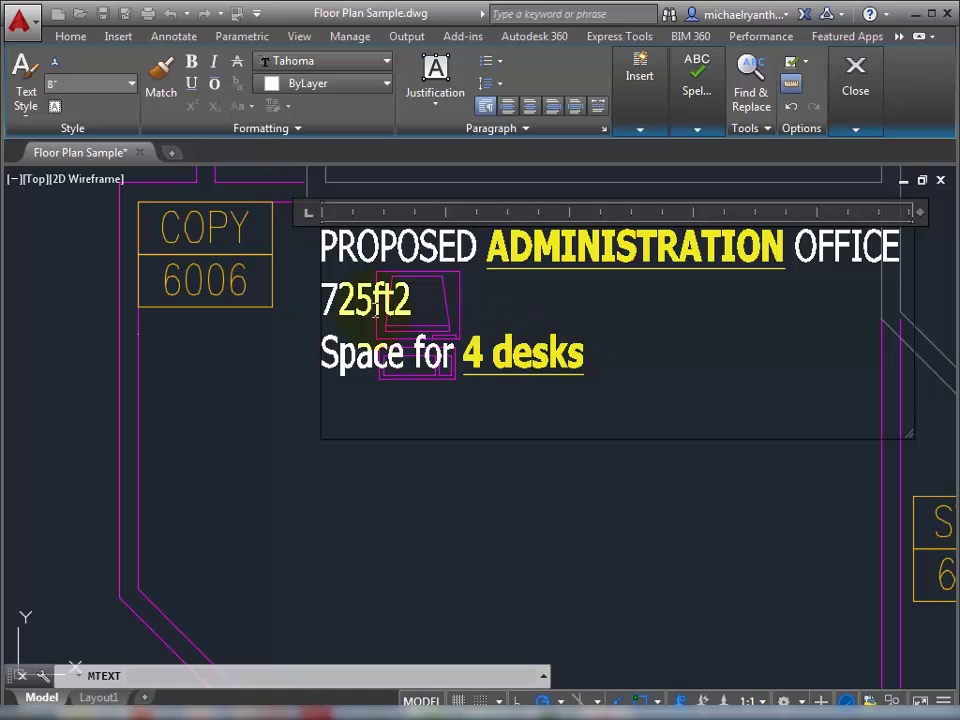
Turn the 725ft2 line into numbered item (1), with numbering starting at one.
left_click(320, 300)
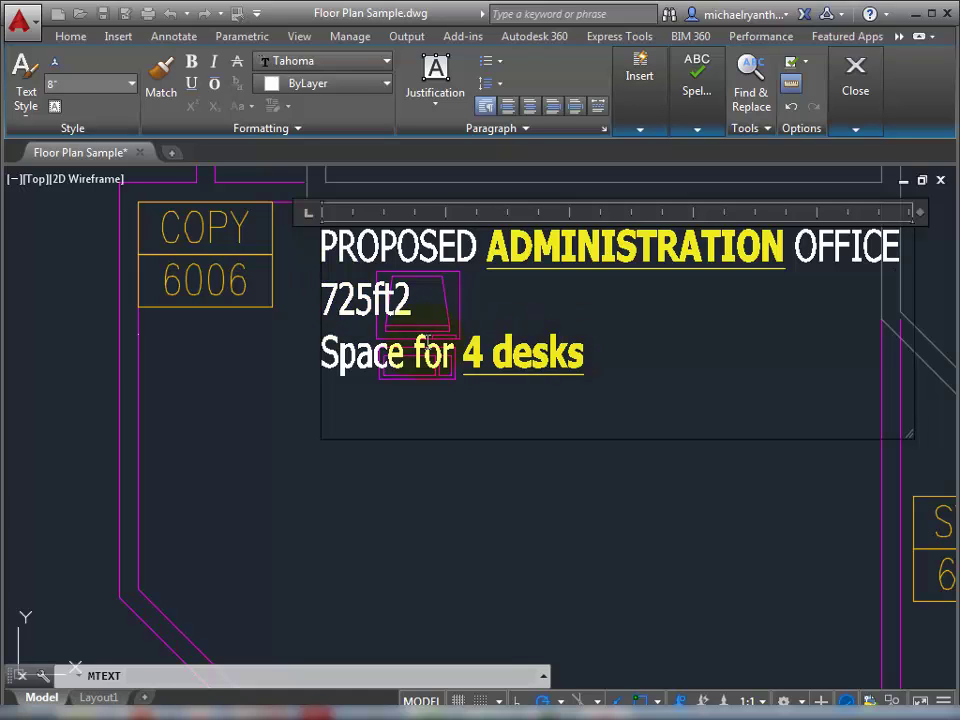
type("(1)")
key("Tab")
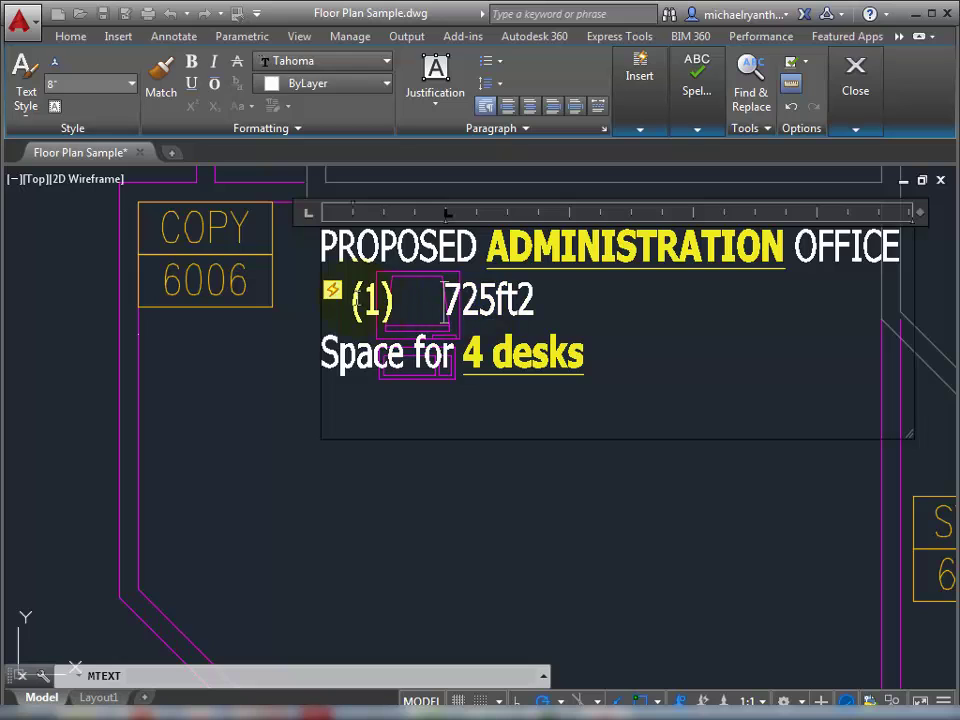
left_click(334, 292)
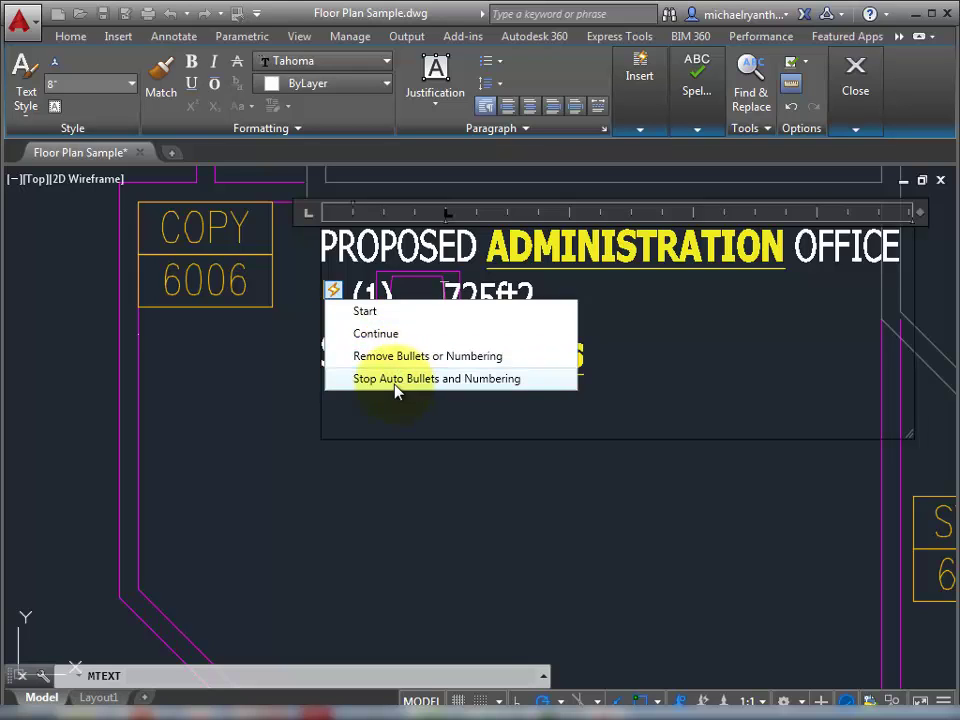
left_click(365, 312)
Make 'Space for 4 desks' numbered item (2).
key("Return")
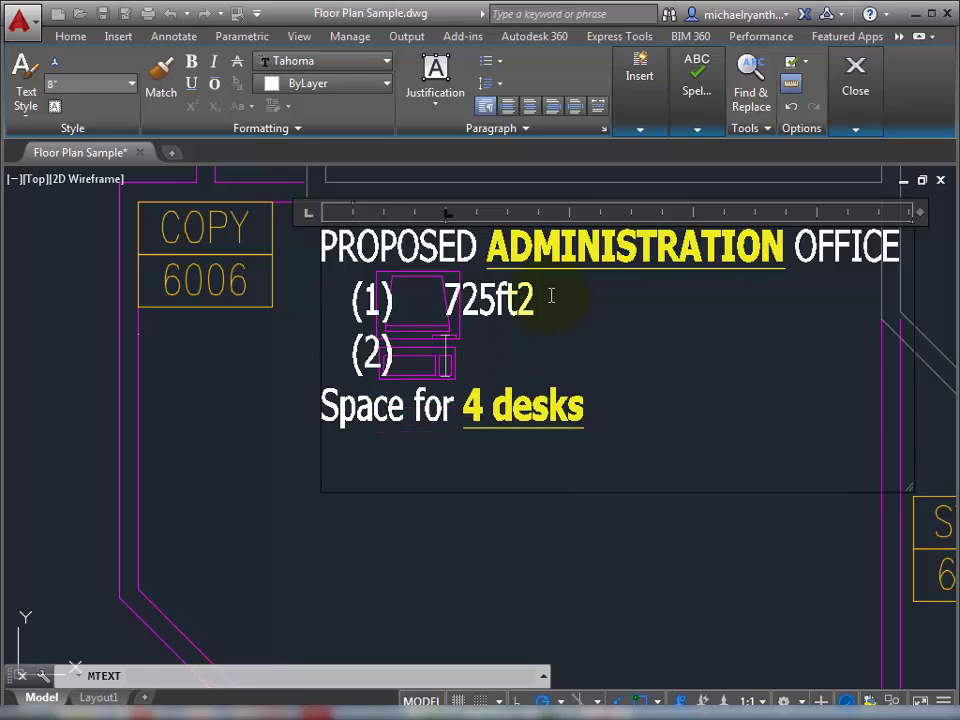
key("BackSpace")
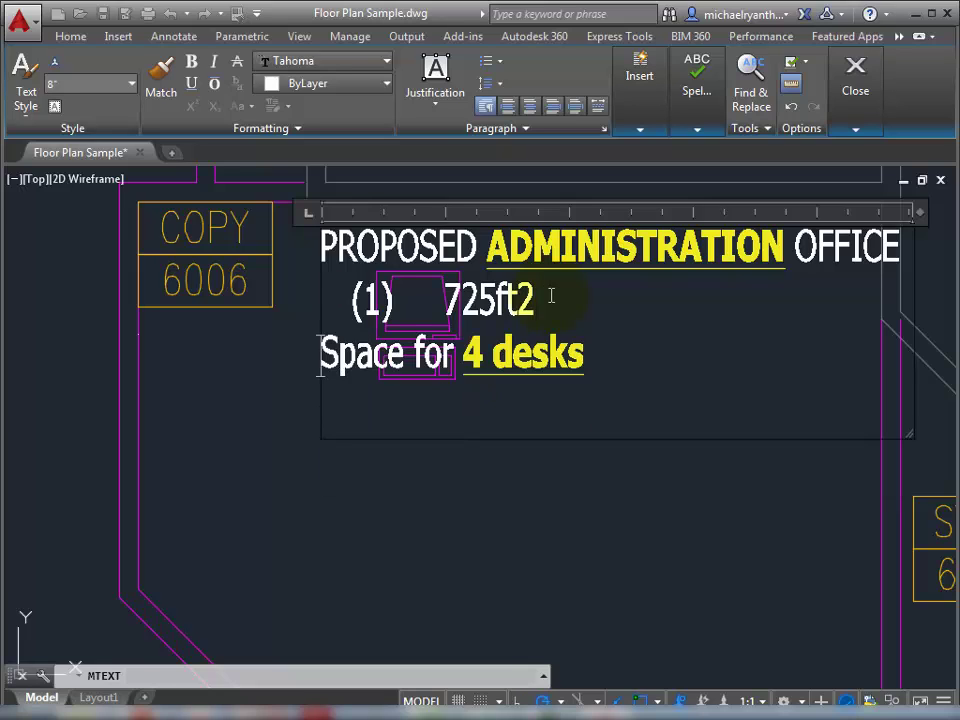
key("BackSpace")
key("Return")
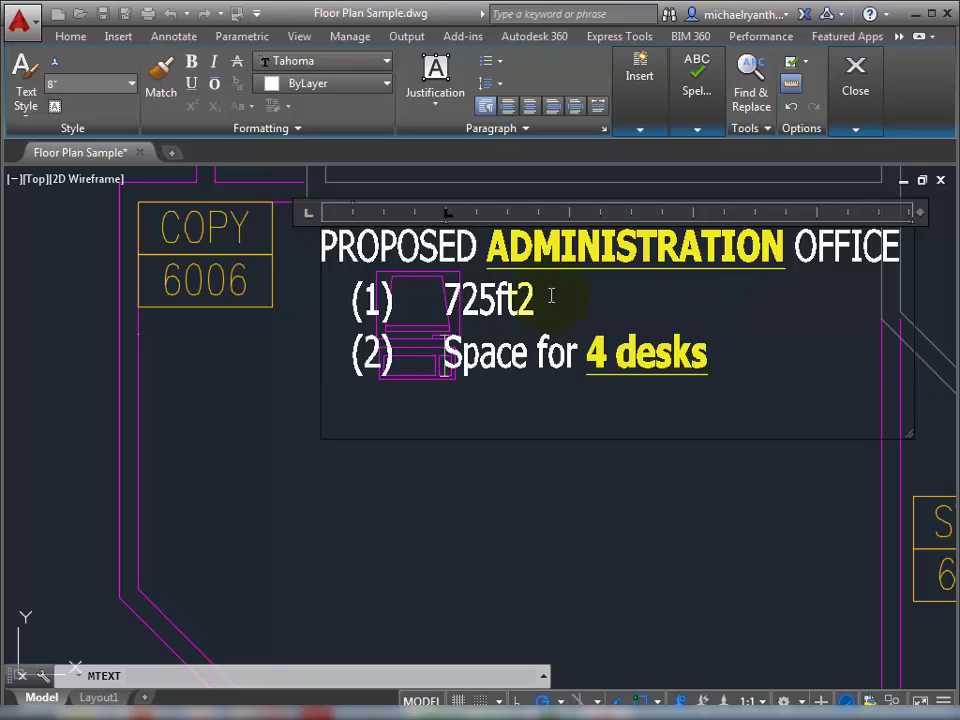
Superscript the 2 so the line reads 725ft², then start a new line below.
left_click_drag(550, 296, 533, 291)
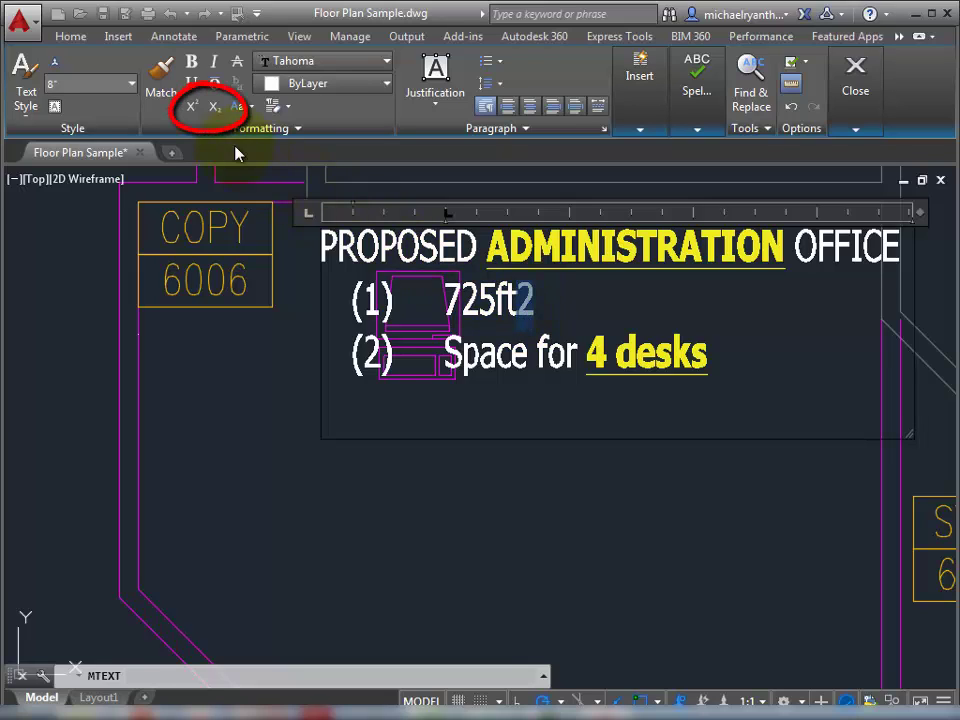
left_click(193, 108)
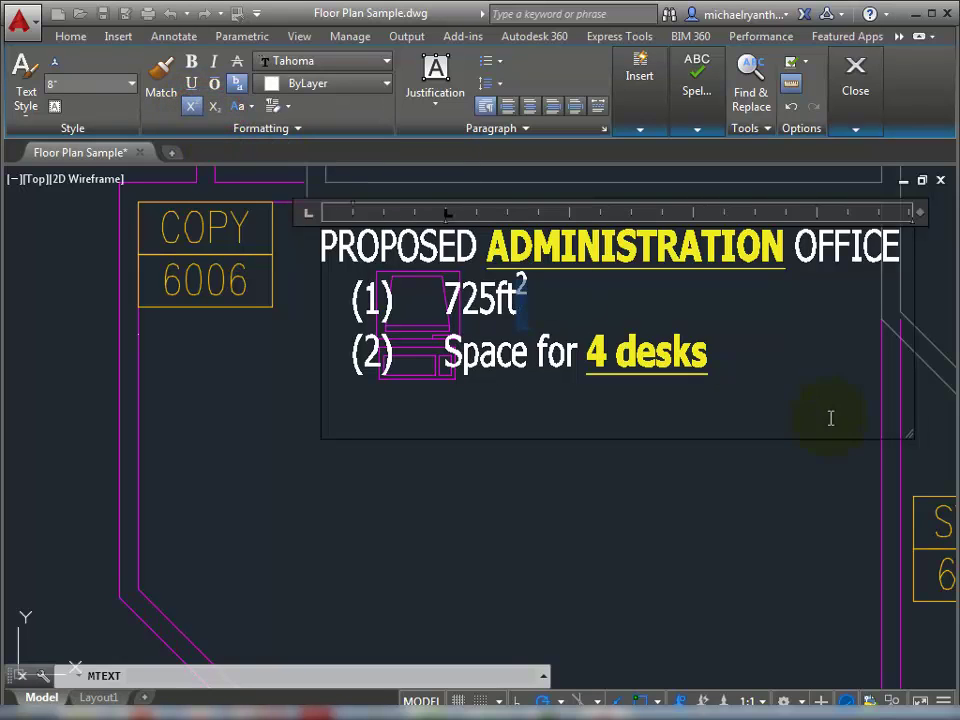
left_click(598, 305)
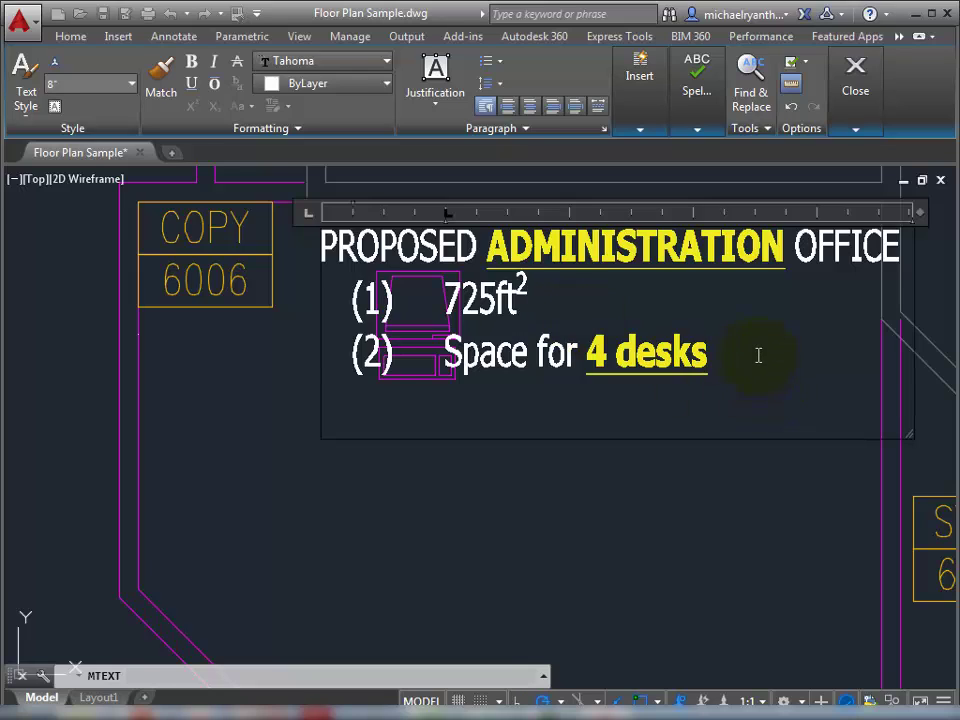
key("Return")
key("Return")
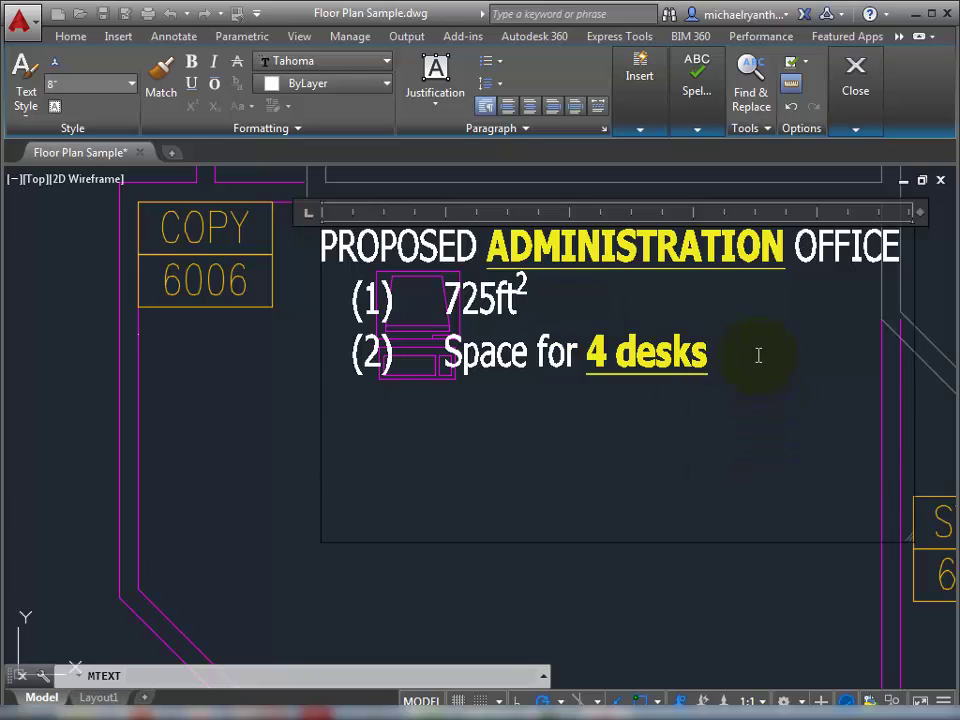
Enter 1/2 and set its AutoStack to a diagonal fraction.
type("1/2")
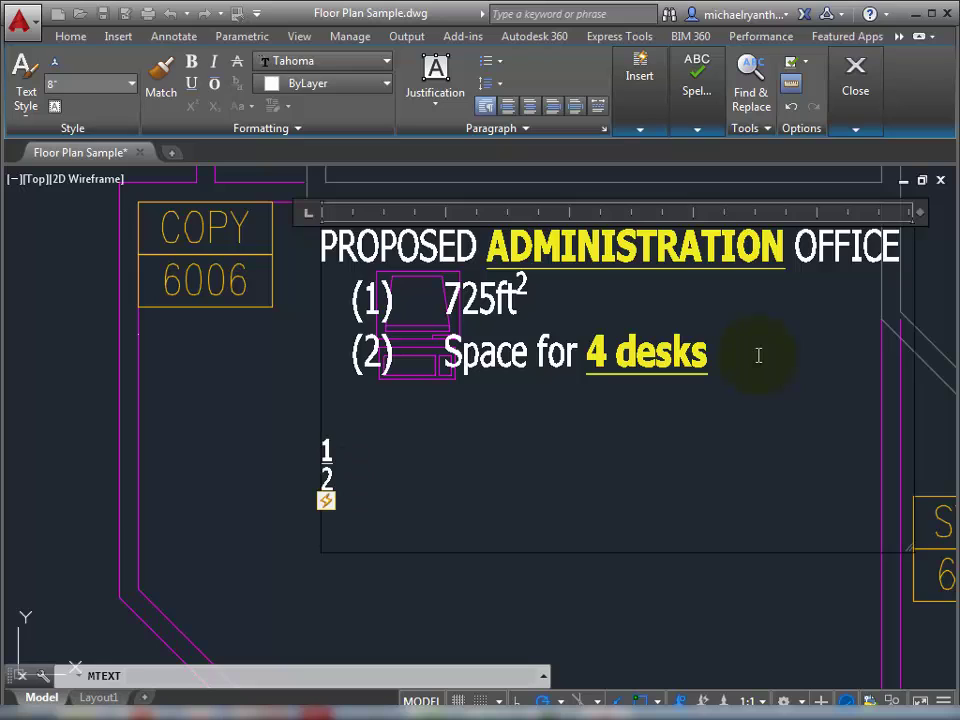
left_click(329, 502)
left_click(345, 521)
Review the fraction's Stack Properties without changes, then select the fraction.
left_click(334, 493)
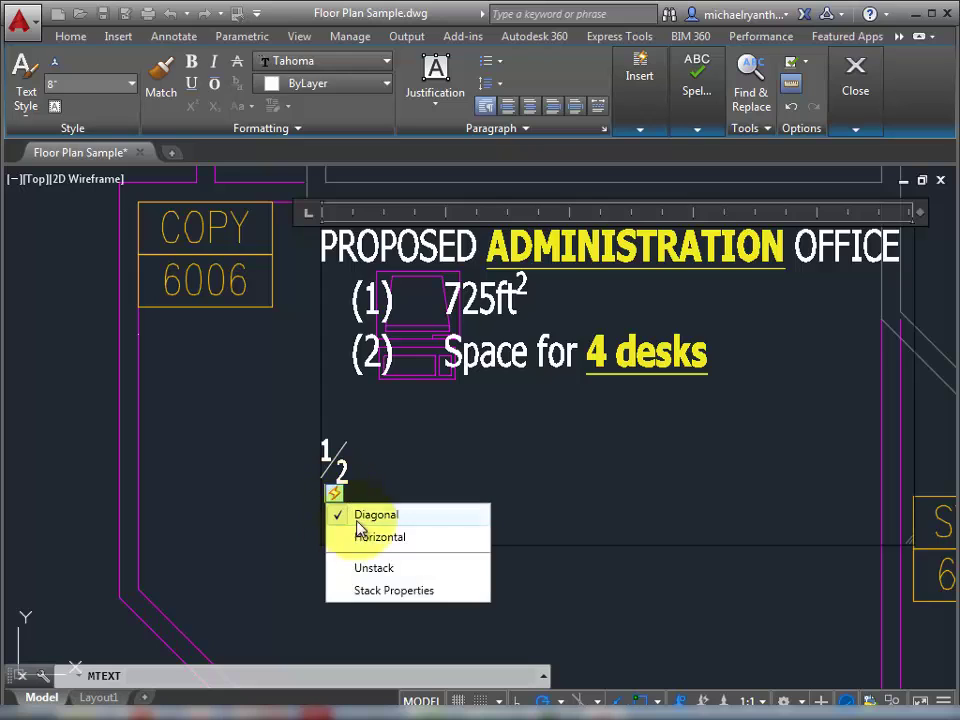
left_click(396, 591)
left_click(586, 326)
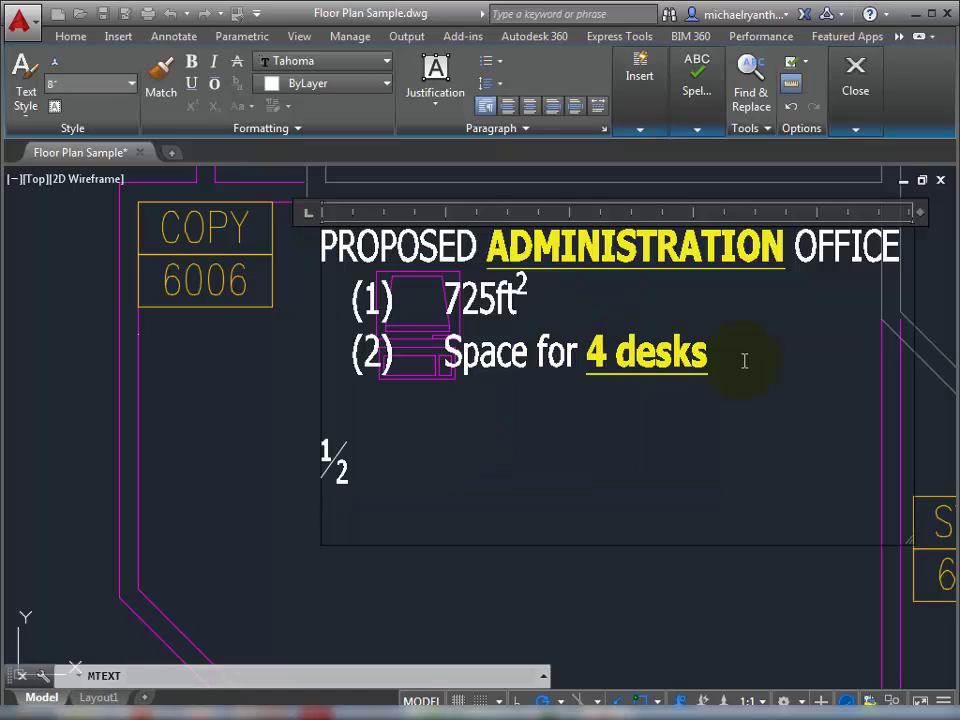
left_click(341, 450)
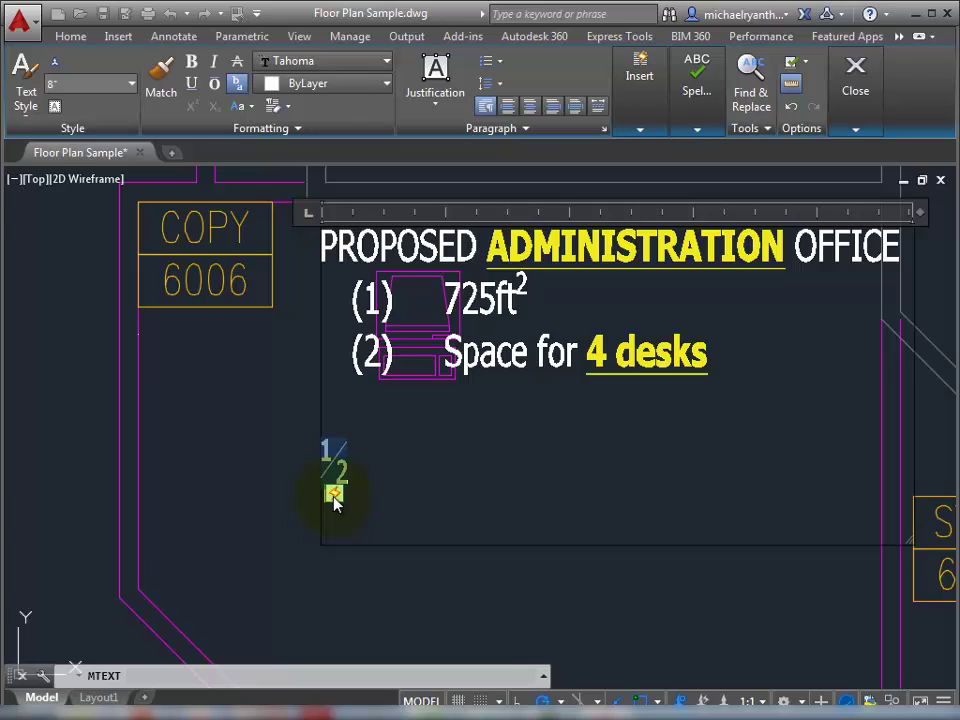
left_click(370, 462)
left_click_drag(377, 446, 325, 452)
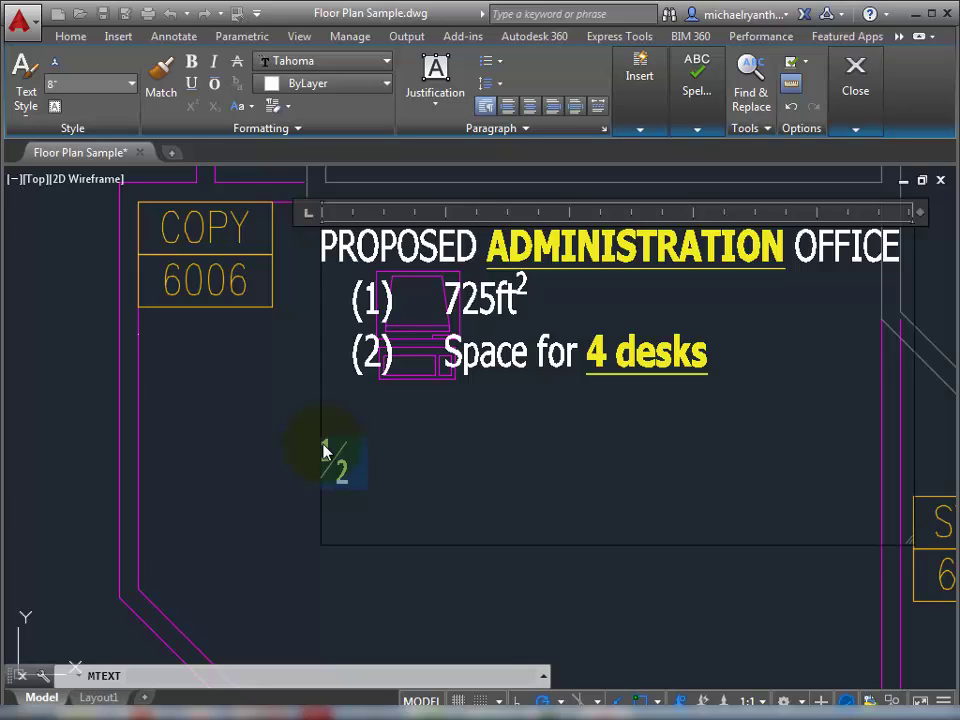
Replace the fraction with the text 'I'm tabbed'.
type("I'm ")
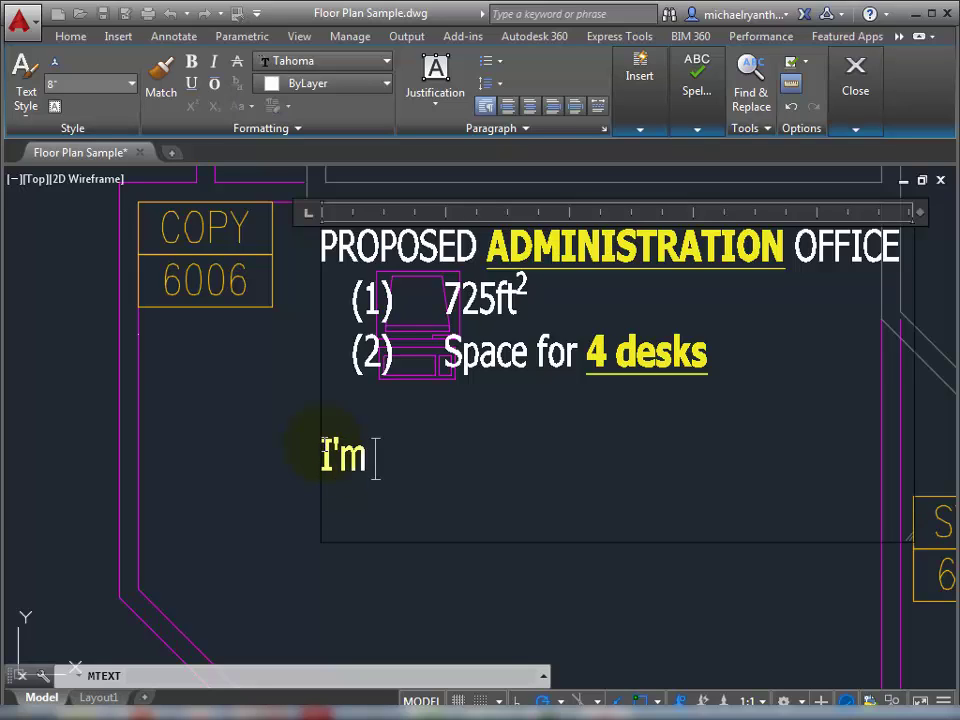
type("tabbed")
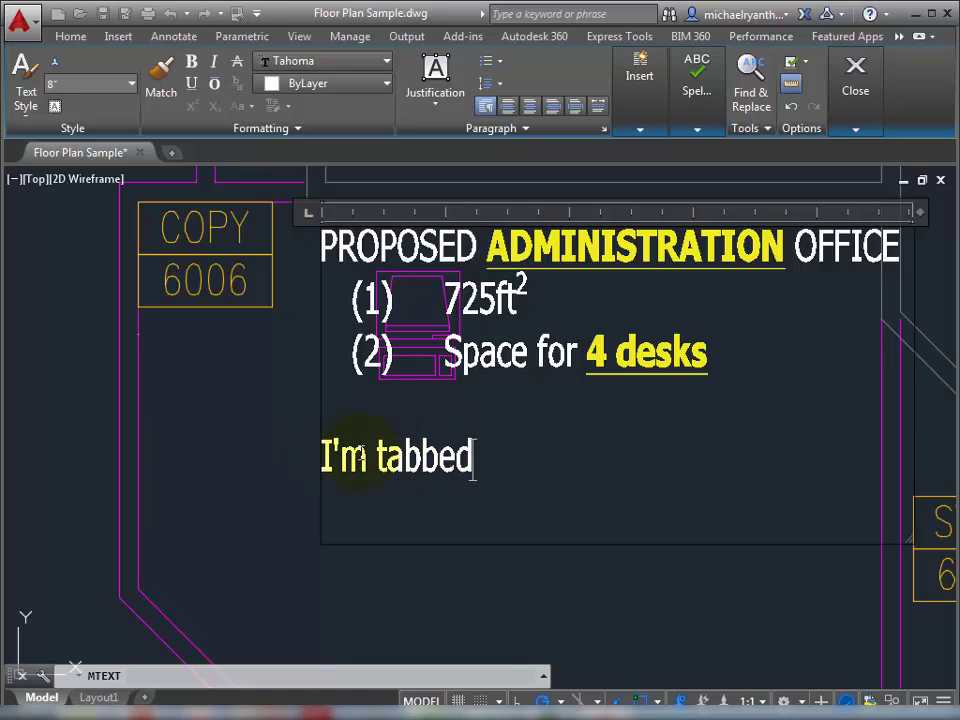
left_click(376, 455)
key("Tab")
left_click_drag(471, 456, 430, 447)
left_click(430, 447)
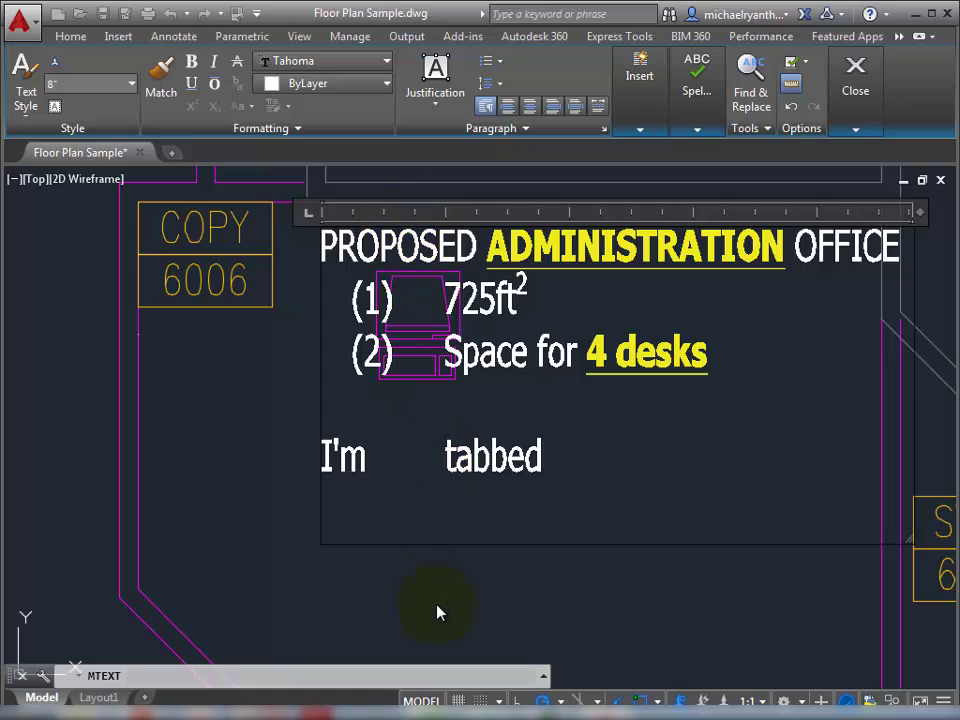
key("BackSpace")
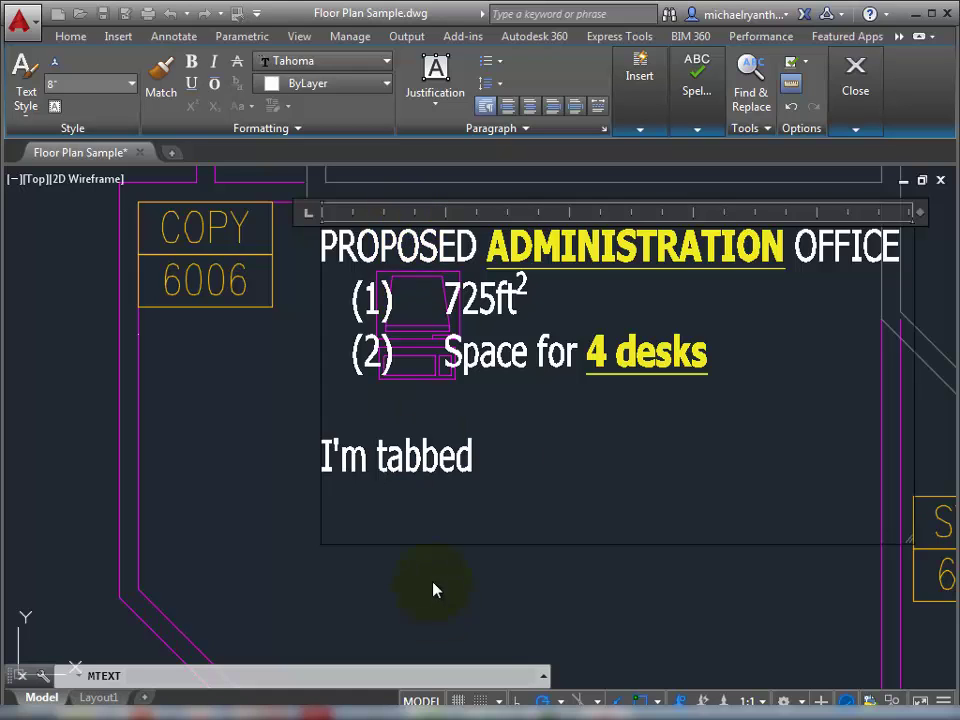
Add a centre tab stop on the ruler and tab 'tabbed' across to it.
left_click(307, 214)
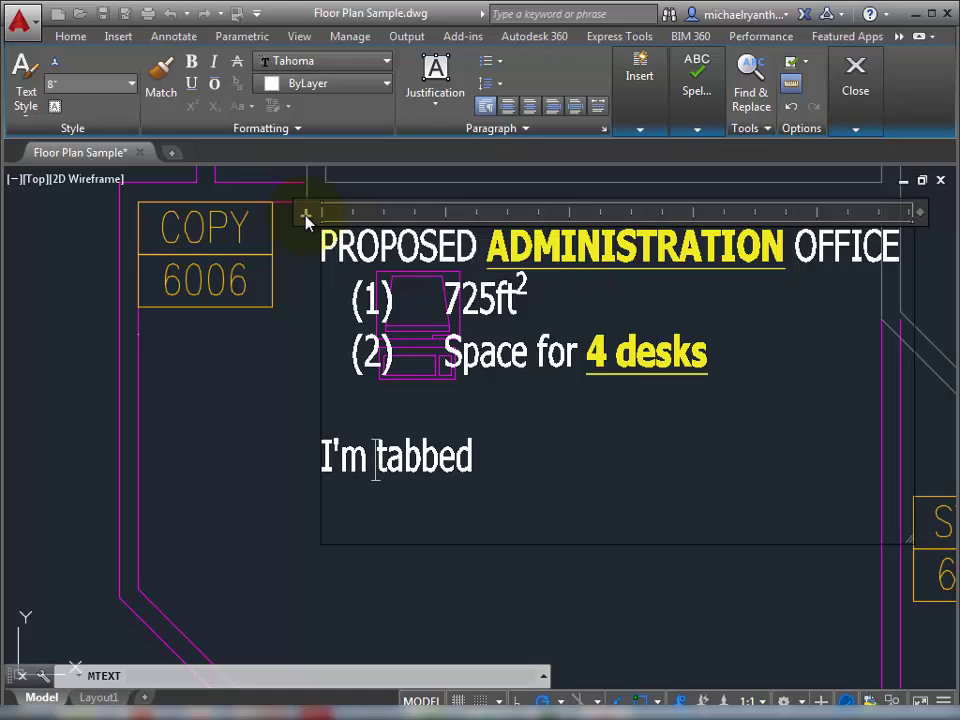
left_click(569, 212)
left_click(392, 458)
key("Tab")
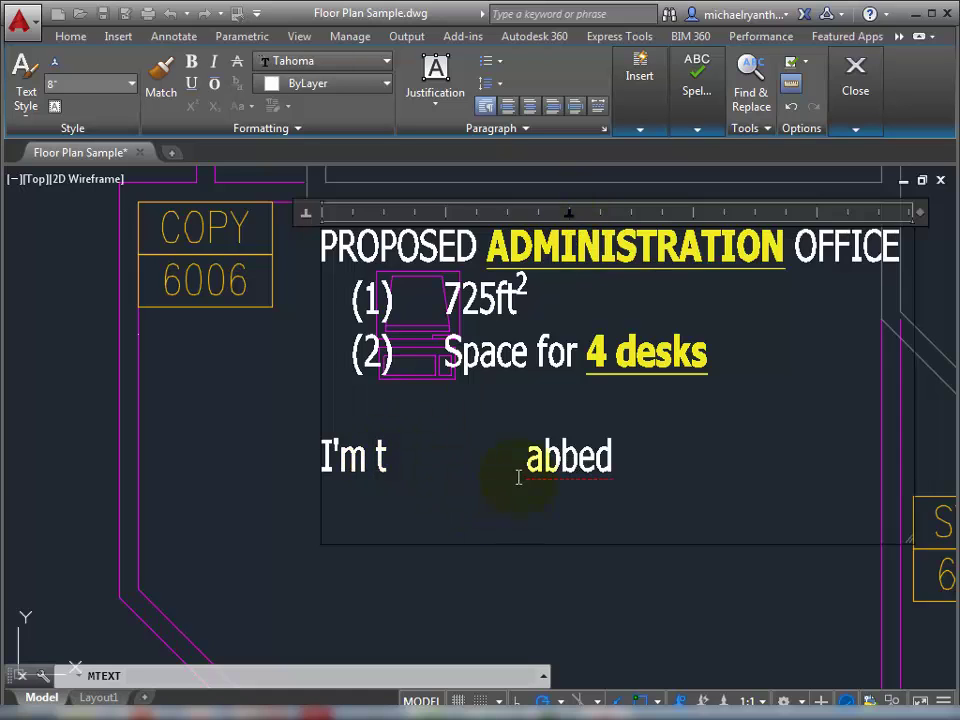
key("BackSpace")
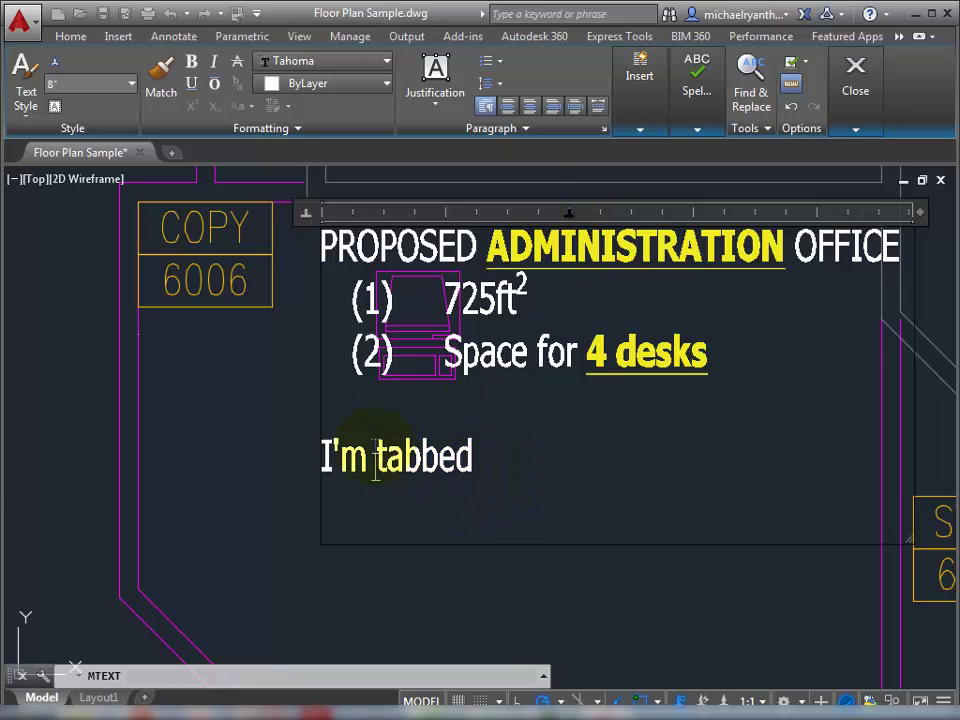
left_click(376, 460)
key("Tab")
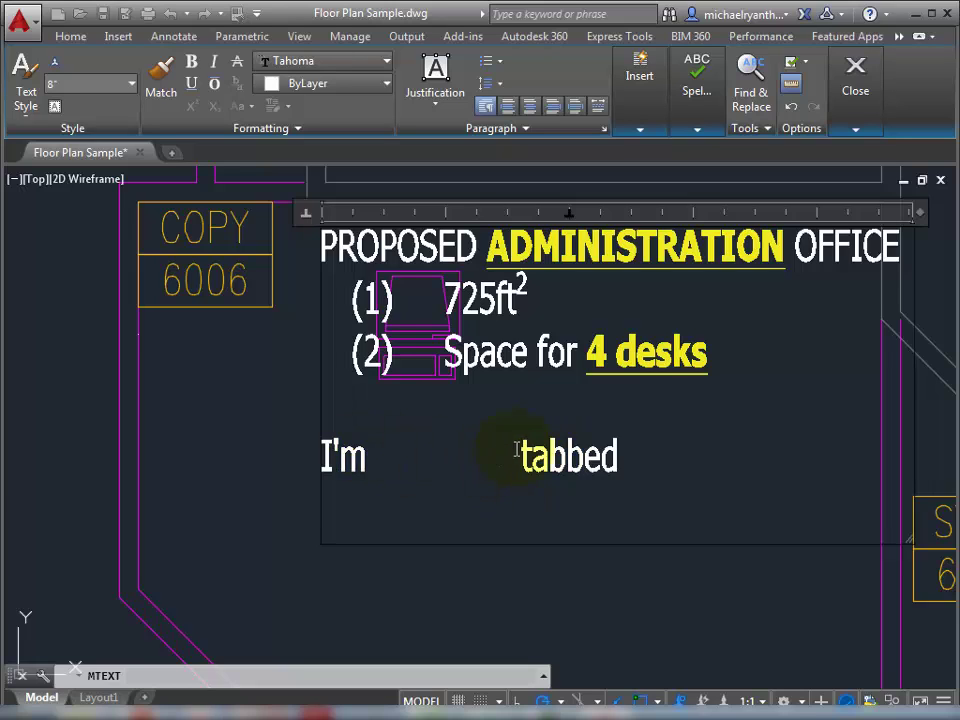
left_click(584, 457)
Check the 5'-4" tab stop in the Paragraph dialog and cancel without changes.
left_click(605, 130)
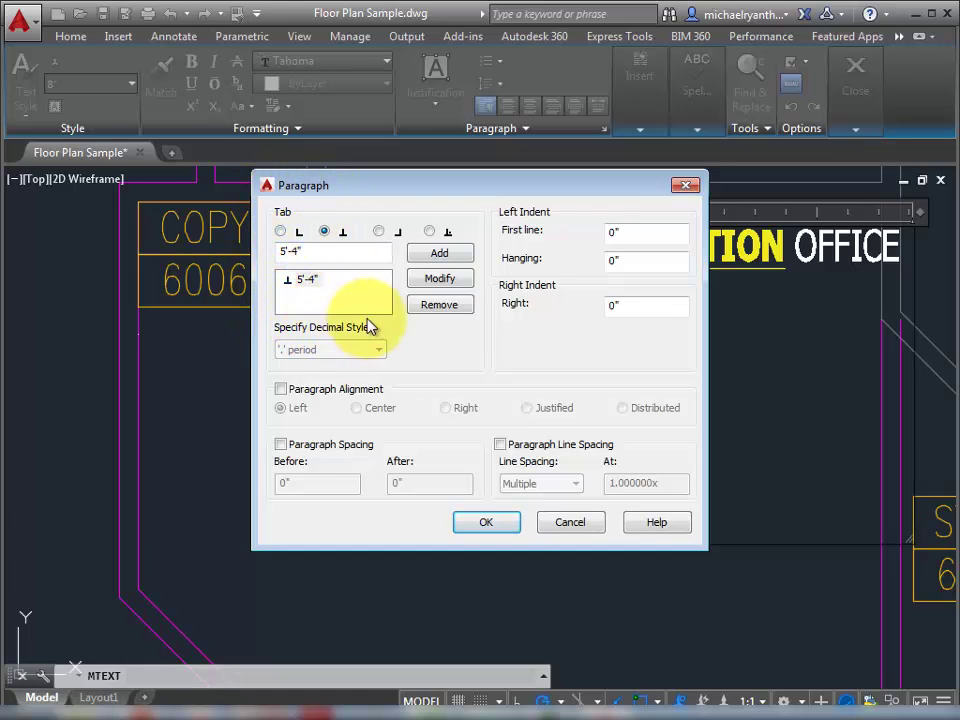
left_click(574, 526)
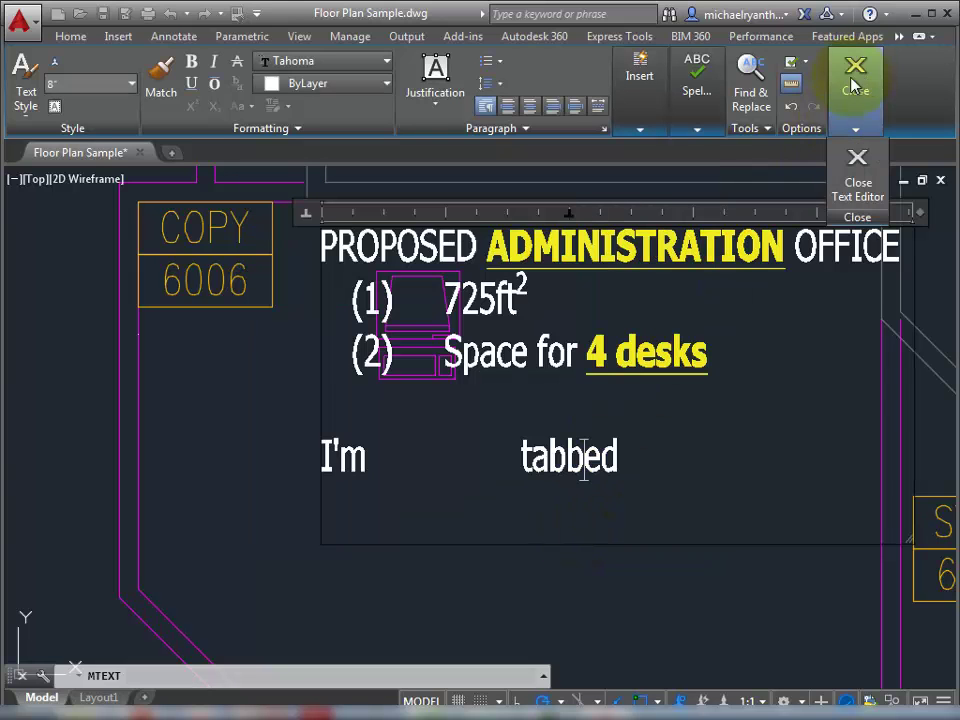
Place a new MText box below the tabbed line containing 'Create note'.
left_click(862, 180)
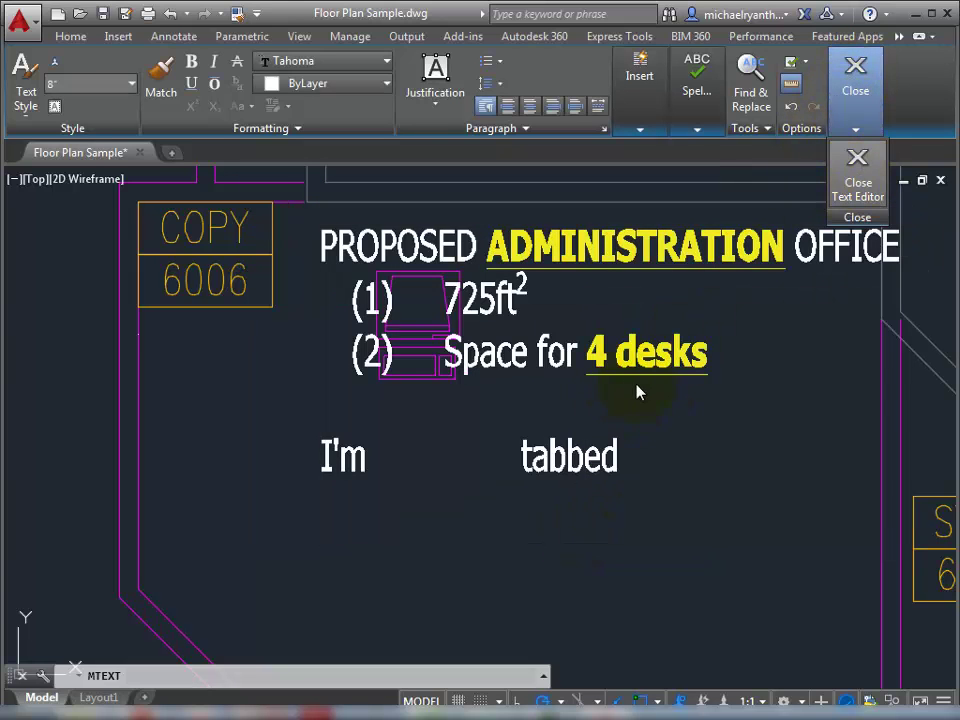
middle_click_drag(499, 510, 517, 383)
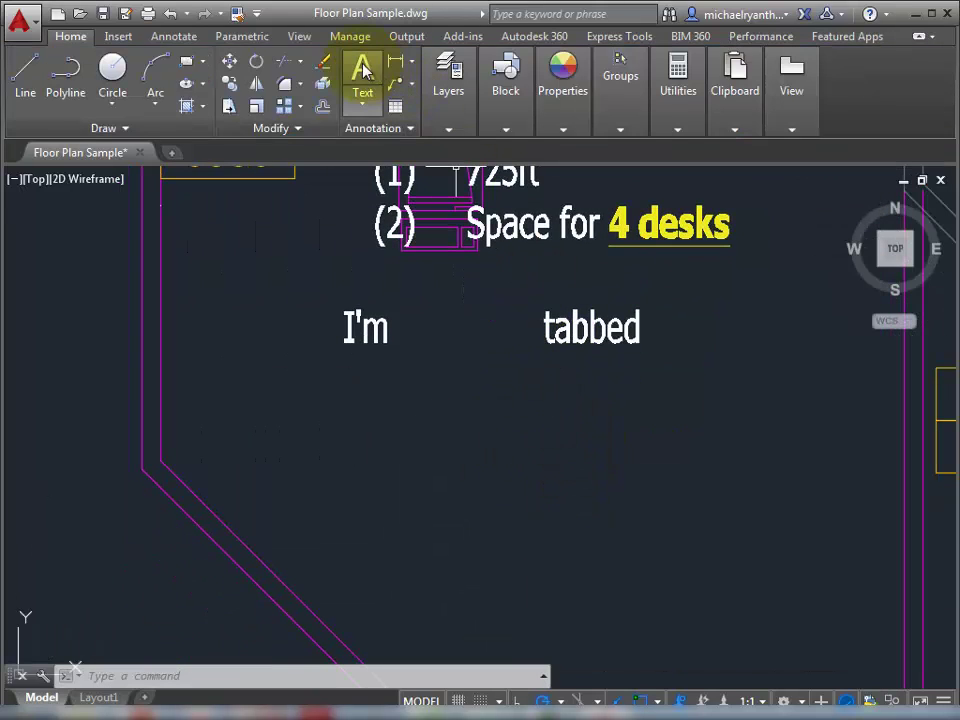
left_click(365, 68)
left_click(437, 440)
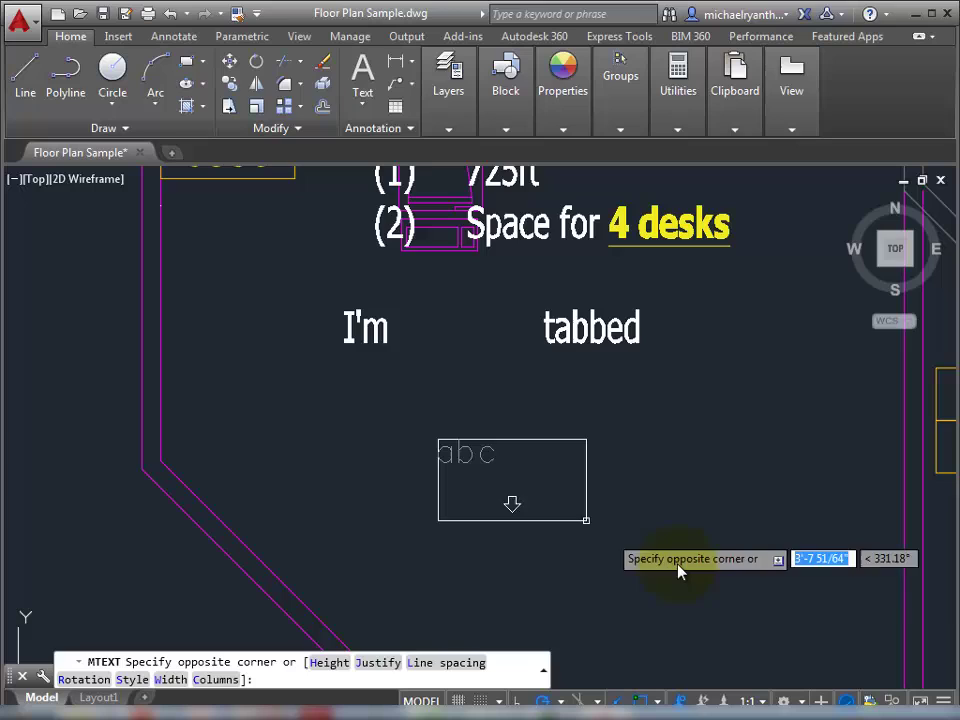
left_click(766, 597)
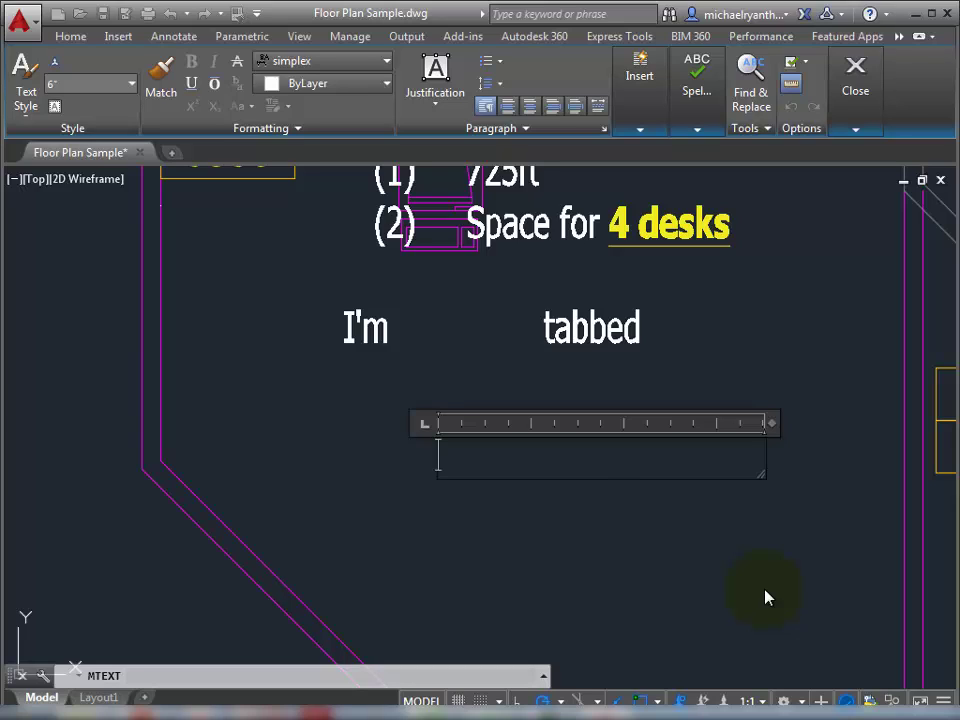
type("cREATE")
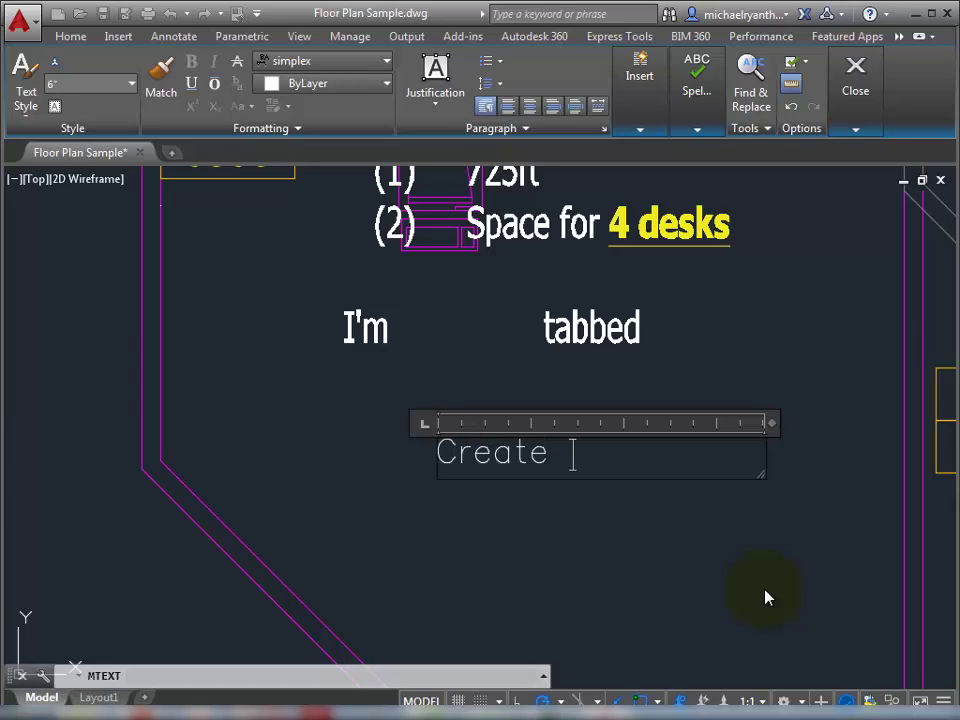
type(" note")
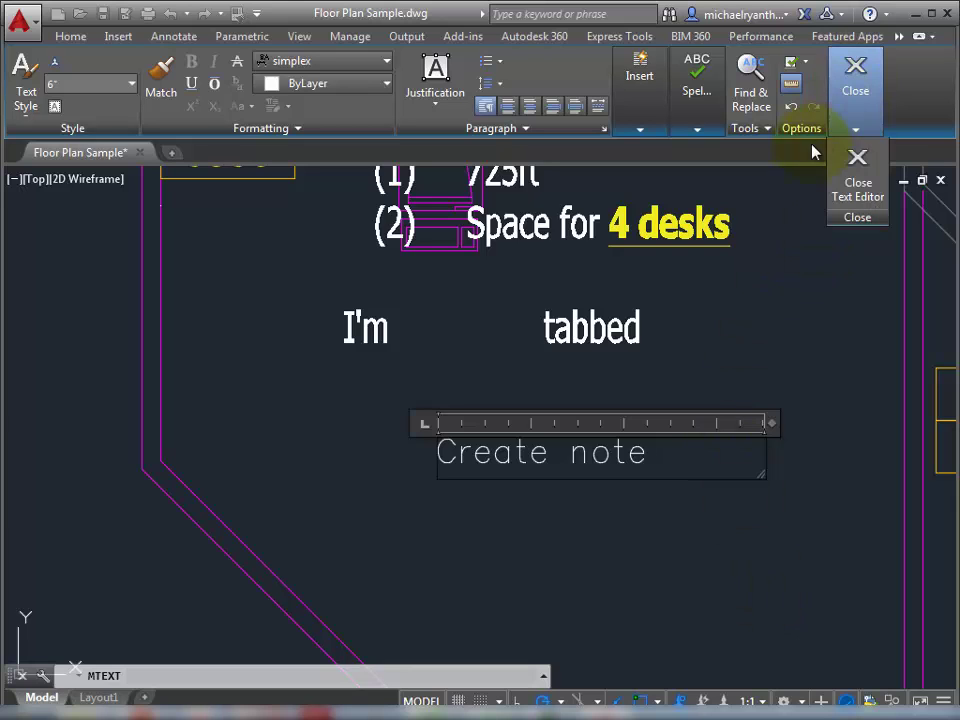
left_click(864, 168)
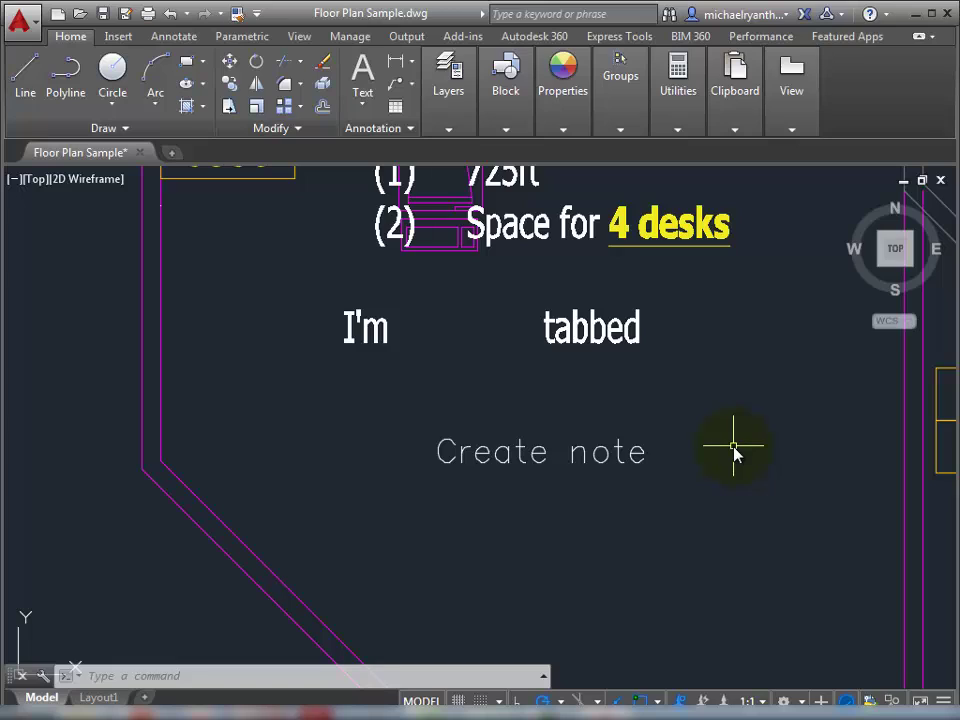